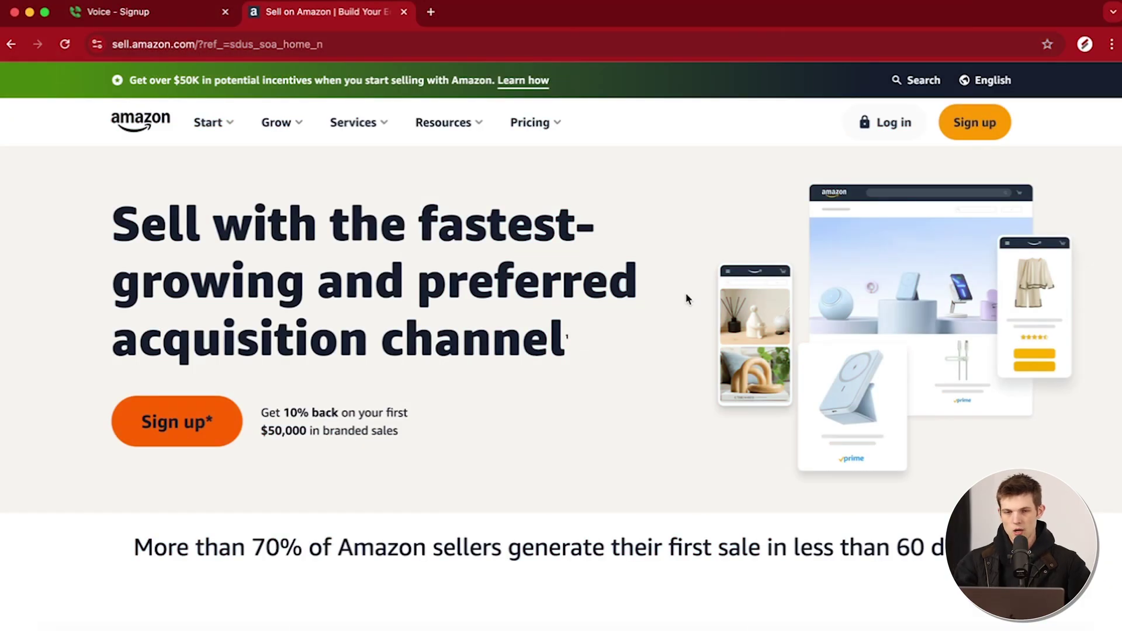
- Open the Standard selling fees page and go to the Selling plans comparison
{"action": "left_click", "coordinate": [534, 126]}
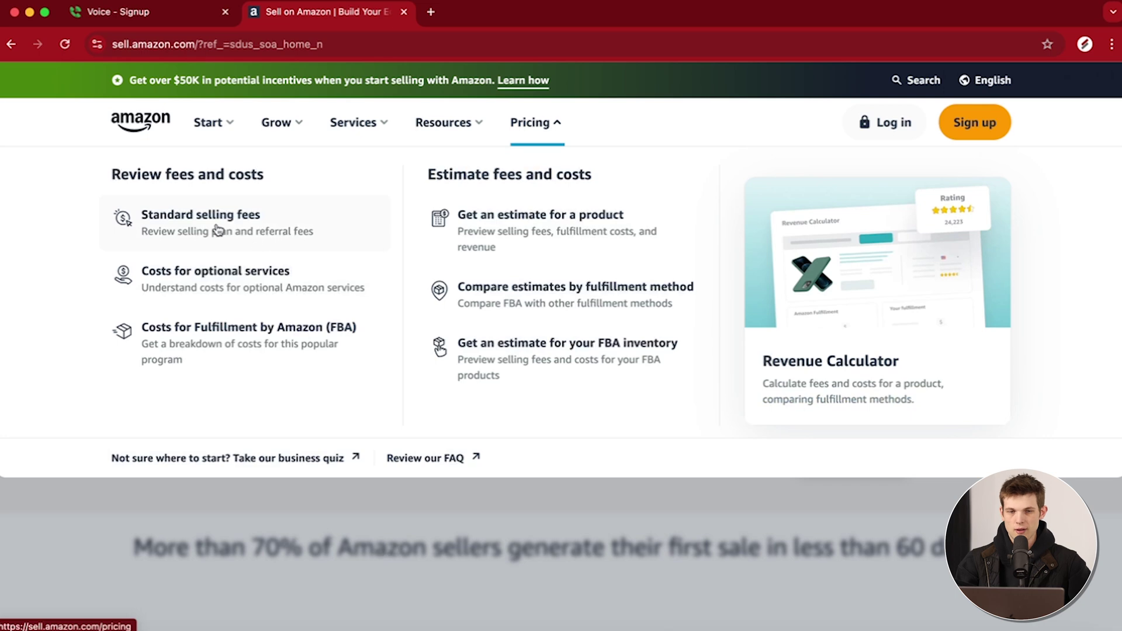
{"action": "left_click", "coordinate": [71, 530]}
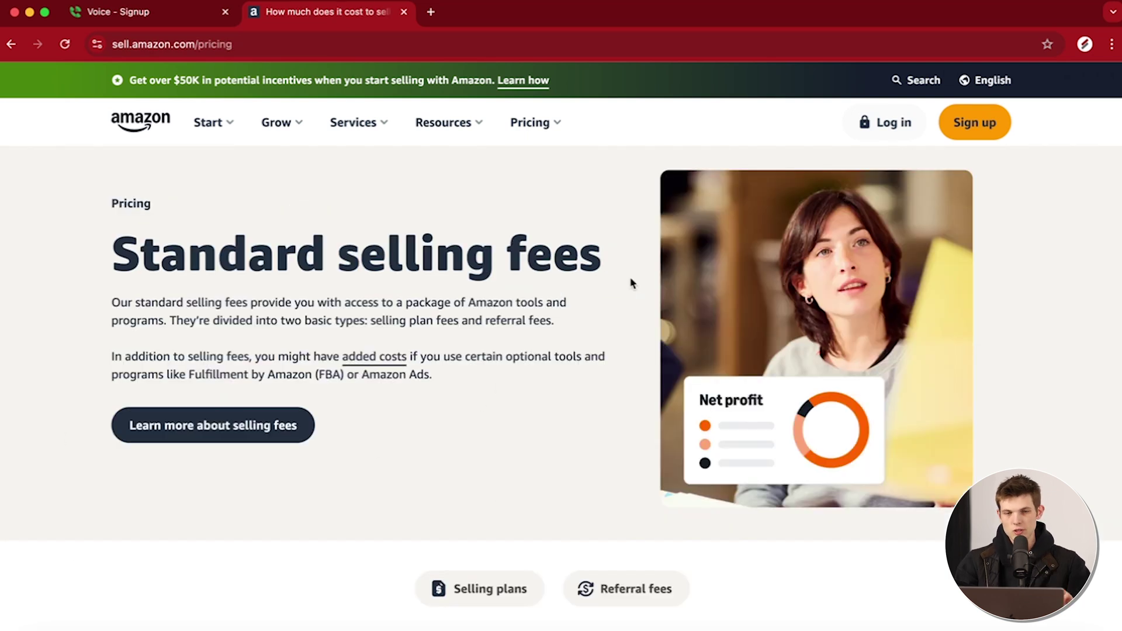
{"action": "scroll", "coordinate": [630, 284], "scroll_direction": "down", "scroll_amount": 8}
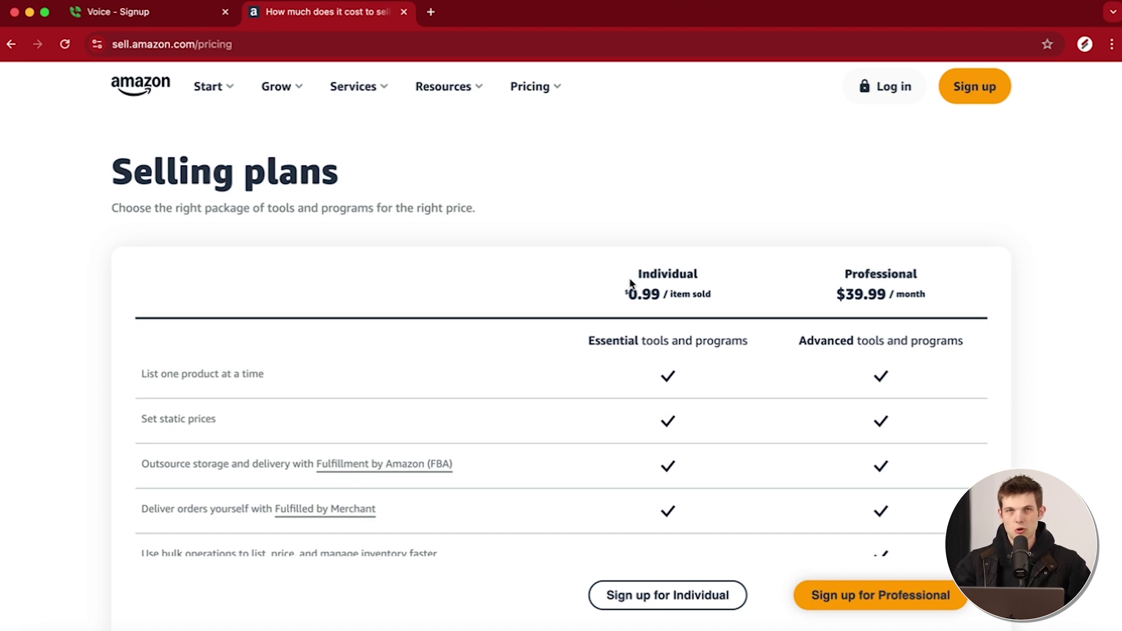
{"action": "scroll", "coordinate": [971, 374], "scroll_direction": "down", "scroll_amount": 2}
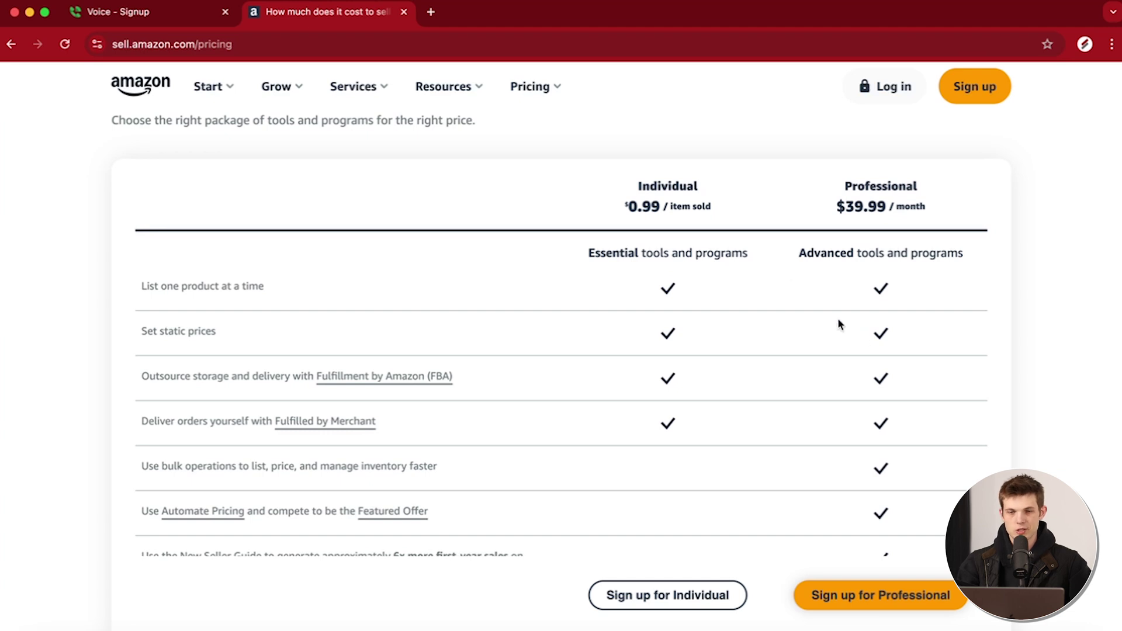
- Compare the Individual plan's per-item price with the Professional plan's monthly price, highlighting each in the Selling plans table
{"action": "left_click", "coordinate": [627, 207]}
{"action": "left_click_drag", "start_coordinate": [628, 208], "coordinate": [720, 213]}
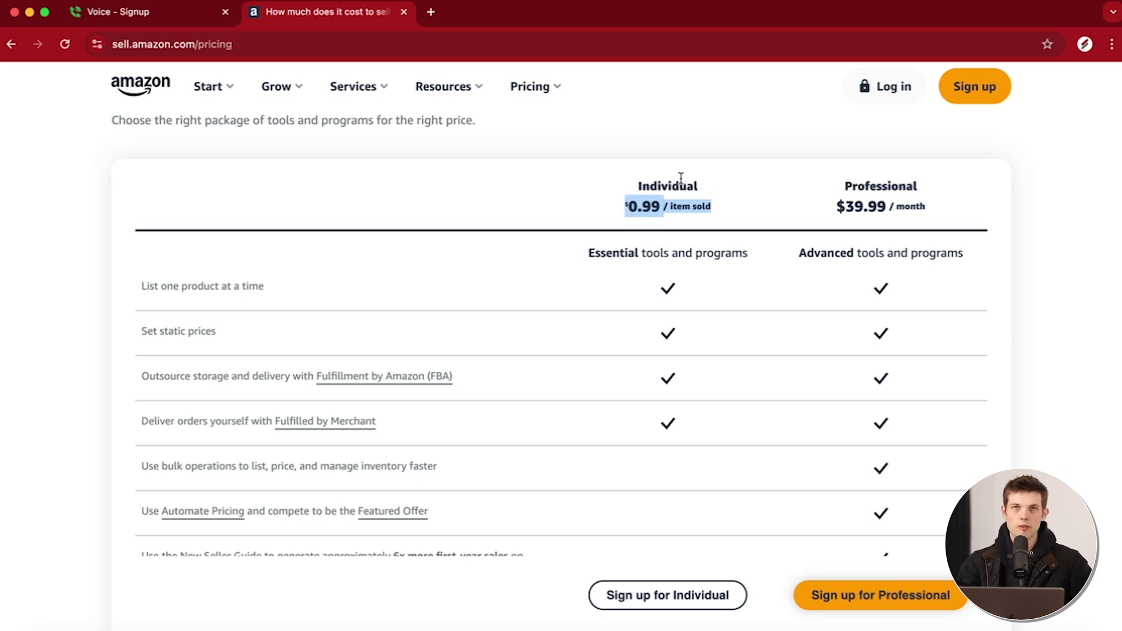
{"action": "left_click_drag", "start_coordinate": [838, 207], "coordinate": [896, 213]}
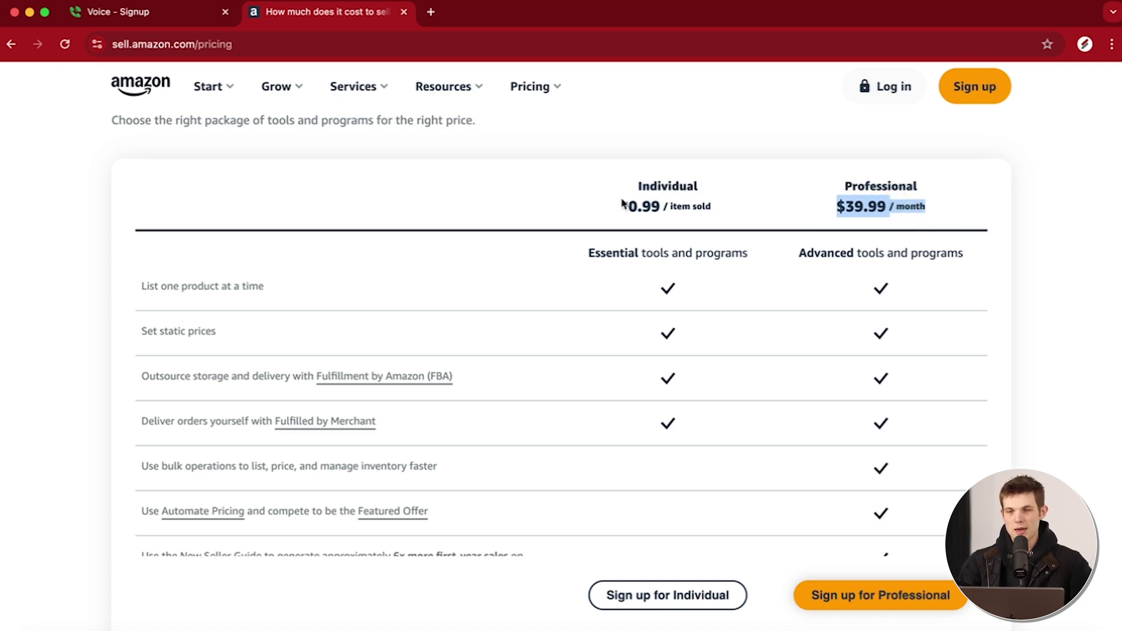
{"action": "left_click_drag", "start_coordinate": [625, 205], "coordinate": [685, 218]}
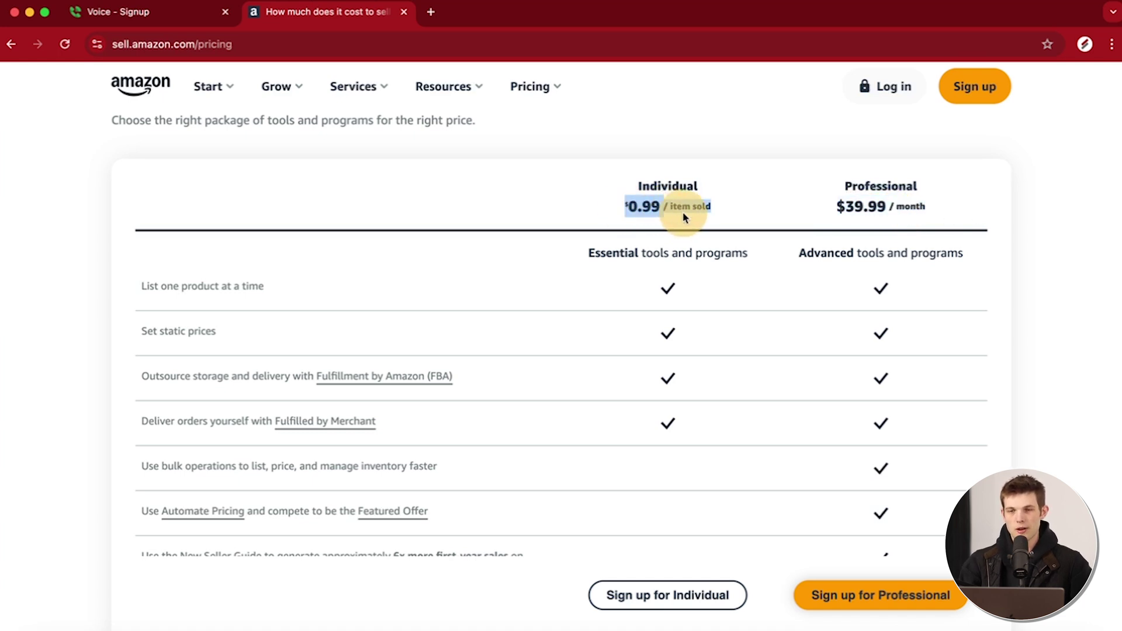
{"action": "left_click", "coordinate": [740, 211]}
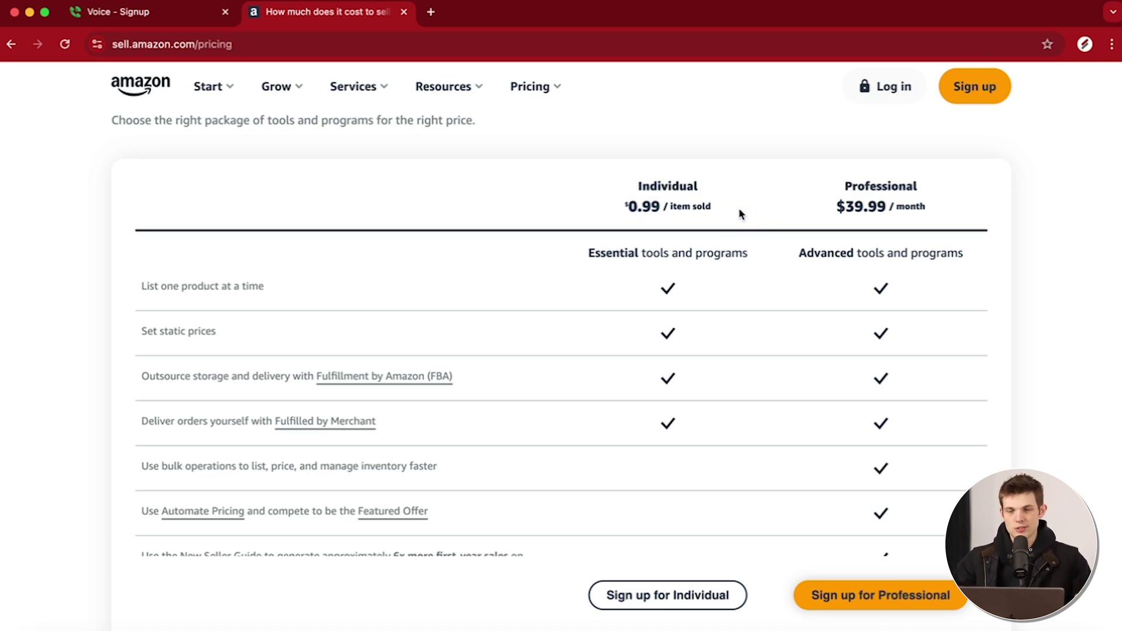
{"action": "left_click_drag", "start_coordinate": [836, 208], "coordinate": [909, 212]}
{"action": "left_click", "coordinate": [757, 212]}
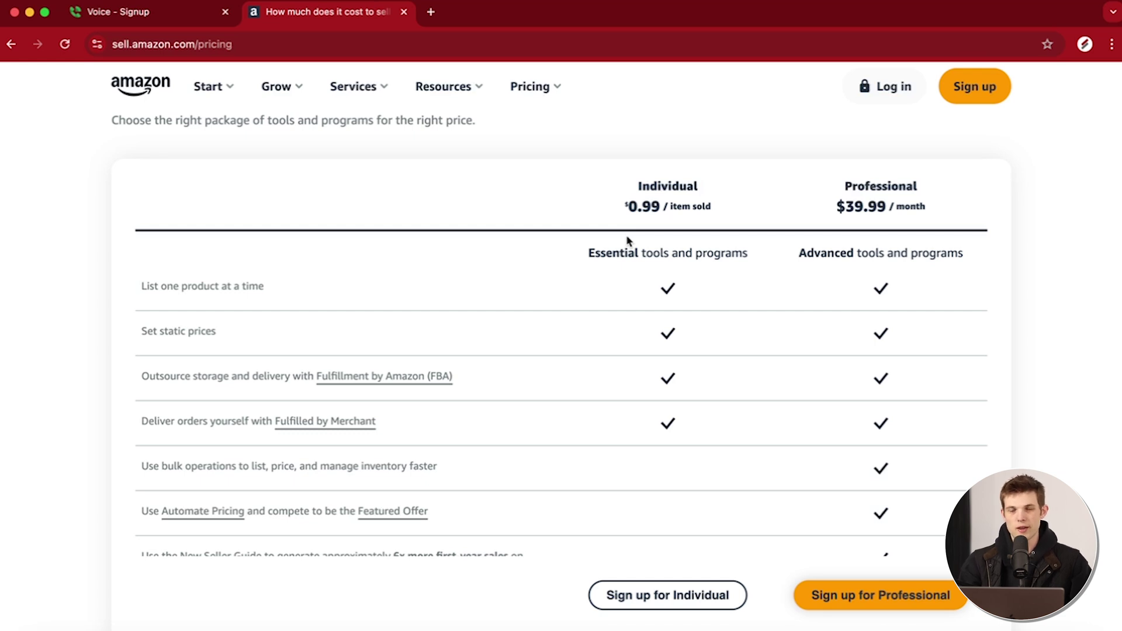
{"action": "left_click_drag", "start_coordinate": [620, 207], "coordinate": [709, 212]}
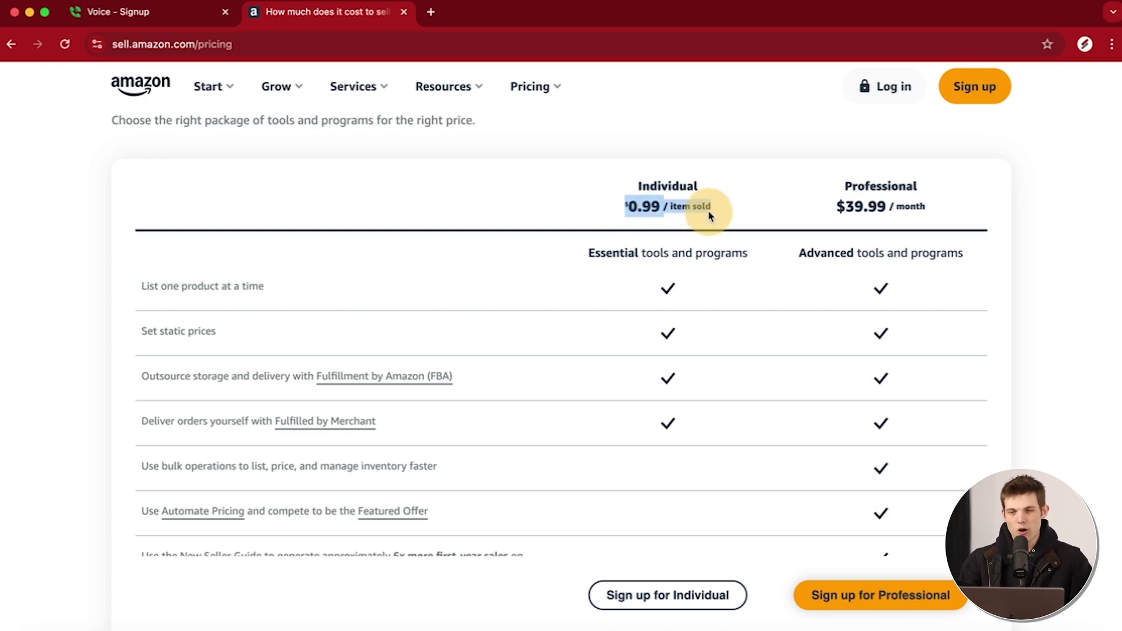
{"action": "left_click", "coordinate": [738, 211]}
{"action": "left_click", "coordinate": [826, 208]}
{"action": "left_click_drag", "start_coordinate": [827, 208], "coordinate": [929, 214]}
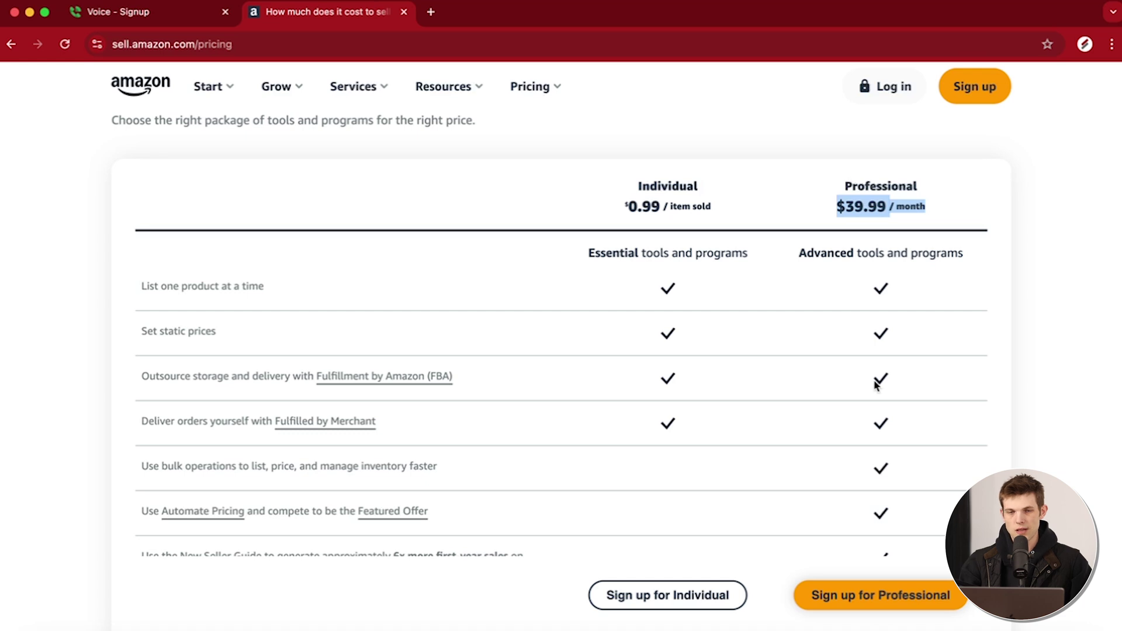
- Review which tools and programs the Individual and Professional selling plans each include
{"action": "scroll", "coordinate": [877, 409], "scroll_direction": "down", "scroll_amount": 3}
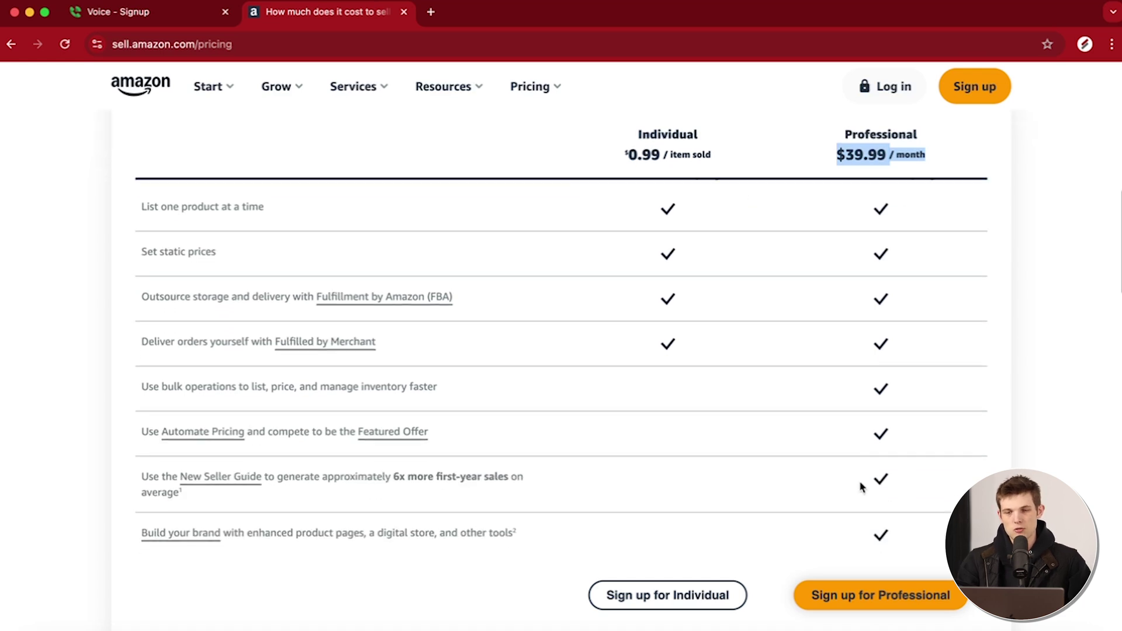
{"action": "scroll", "coordinate": [852, 474], "scroll_direction": "down", "scroll_amount": 4}
{"action": "scroll", "coordinate": [841, 450], "scroll_direction": "down", "scroll_amount": 3}
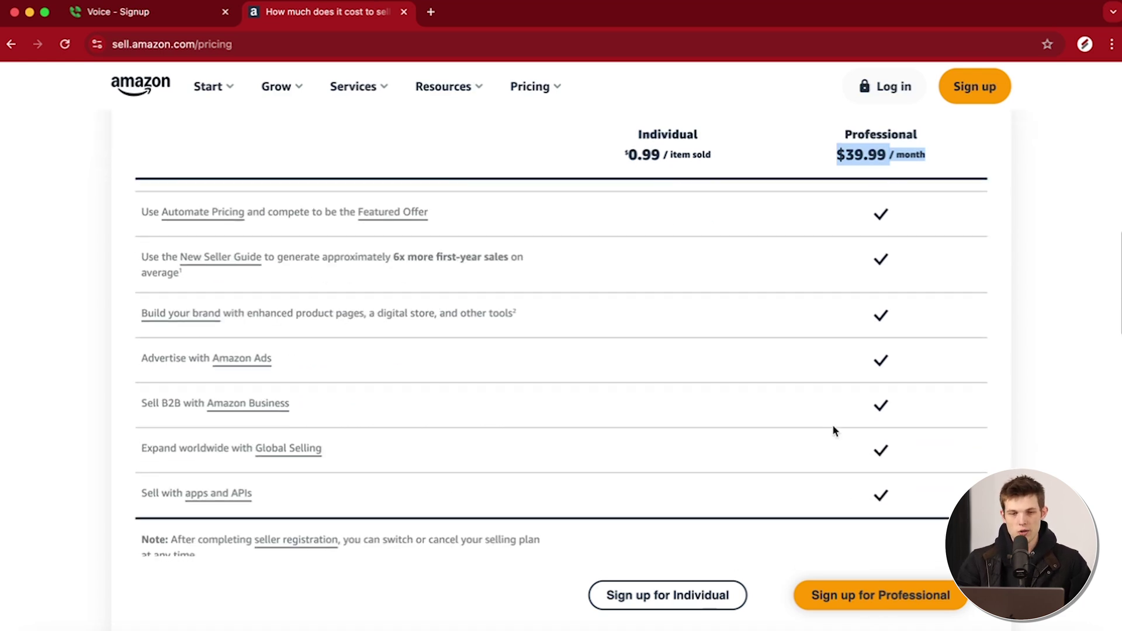
{"action": "scroll", "coordinate": [363, 280], "scroll_direction": "up", "scroll_amount": 15}
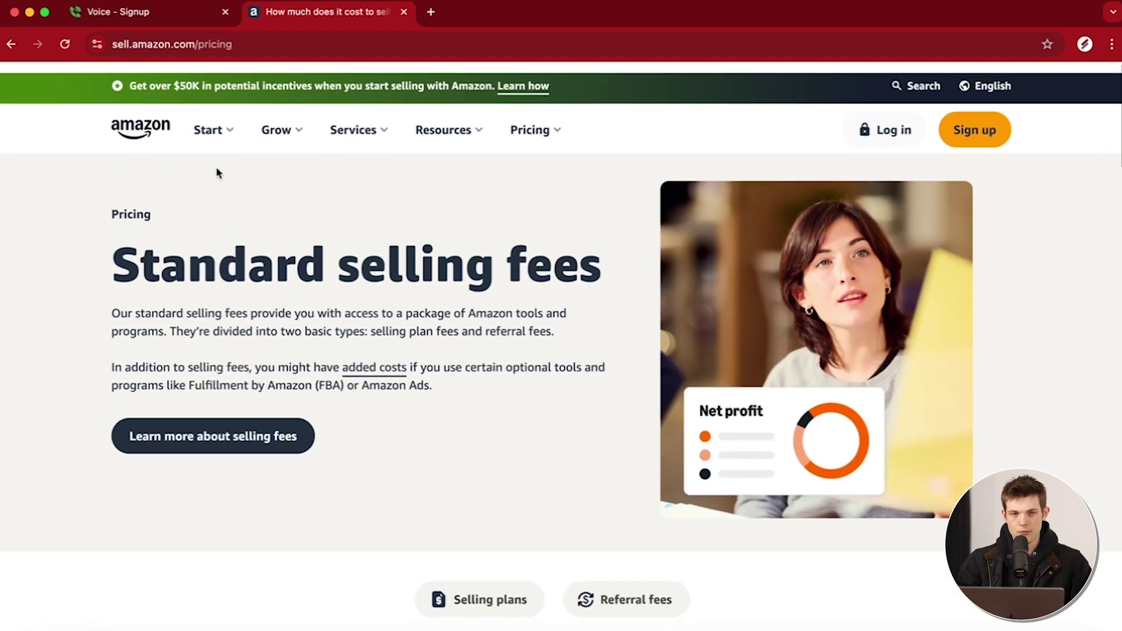
- Return to the Sell on Amazon home page and start the seller sign-up through to the registration questions
{"action": "left_click", "coordinate": [134, 128]}
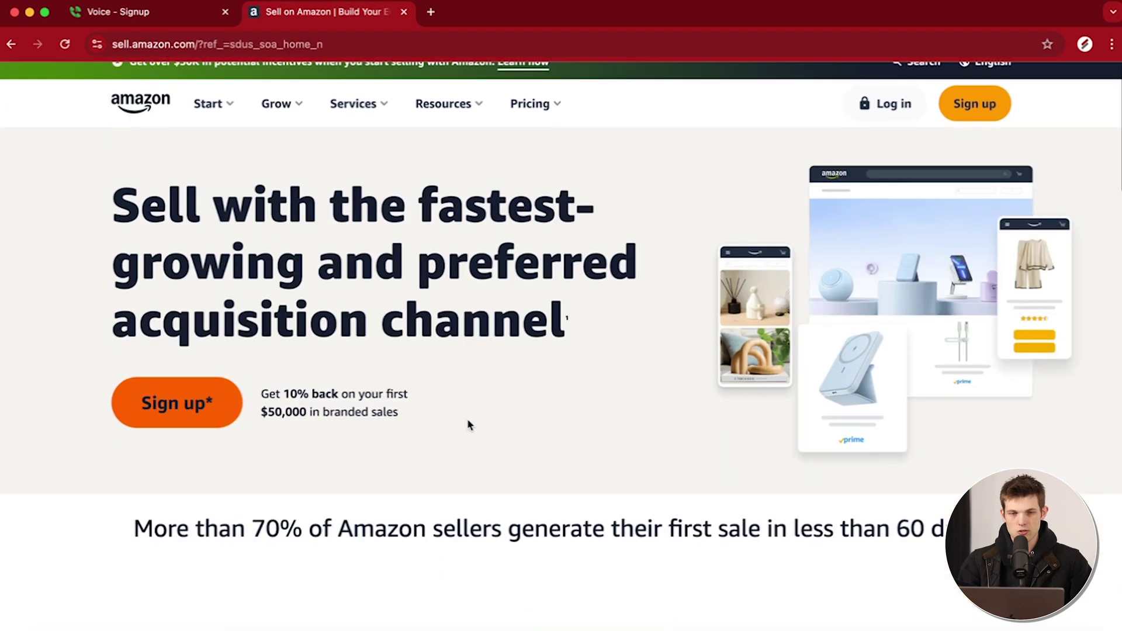
{"action": "left_click", "coordinate": [187, 421]}
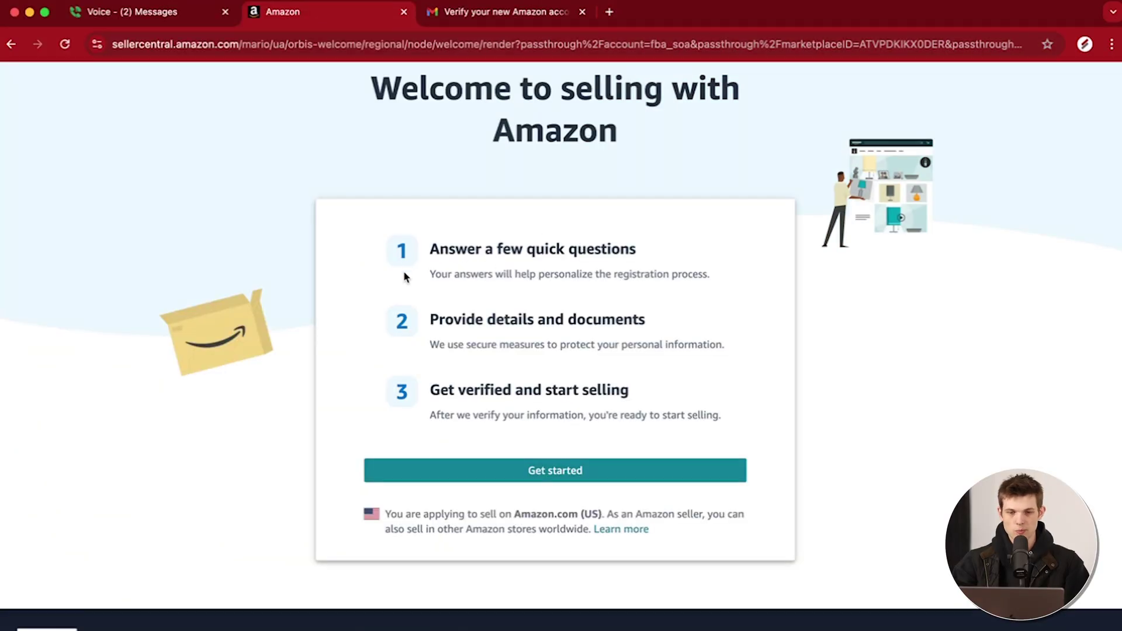
{"action": "left_click", "coordinate": [625, 472]}
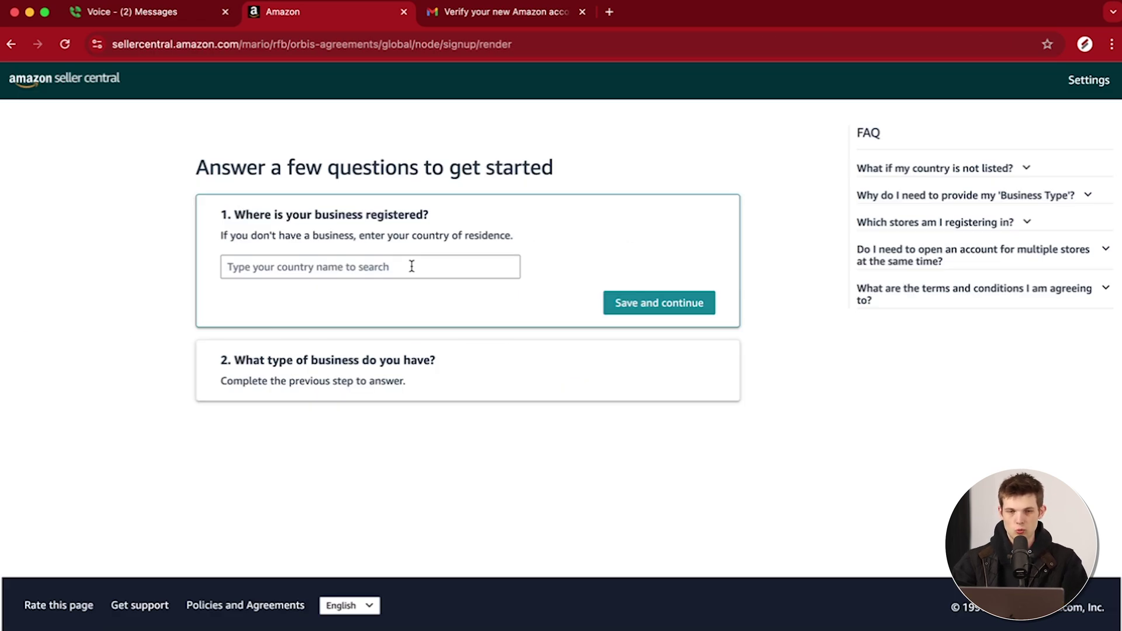
- Set the country of business registration to United States and save the answer
{"action": "left_click", "coordinate": [411, 267]}
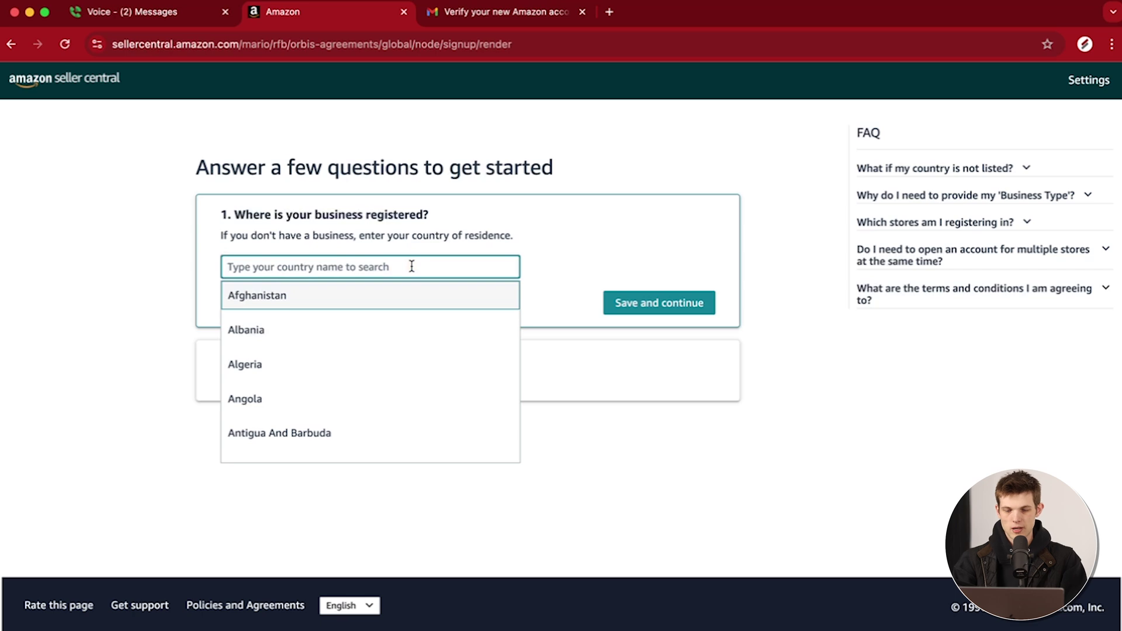
{"action": "type", "text": "United"}
{"action": "left_click", "coordinate": [261, 364]}
{"action": "left_click", "coordinate": [646, 303]}
- Choose Privately-owned business as the business type
{"action": "scroll", "coordinate": [191, 353], "scroll_direction": "down", "scroll_amount": 2}
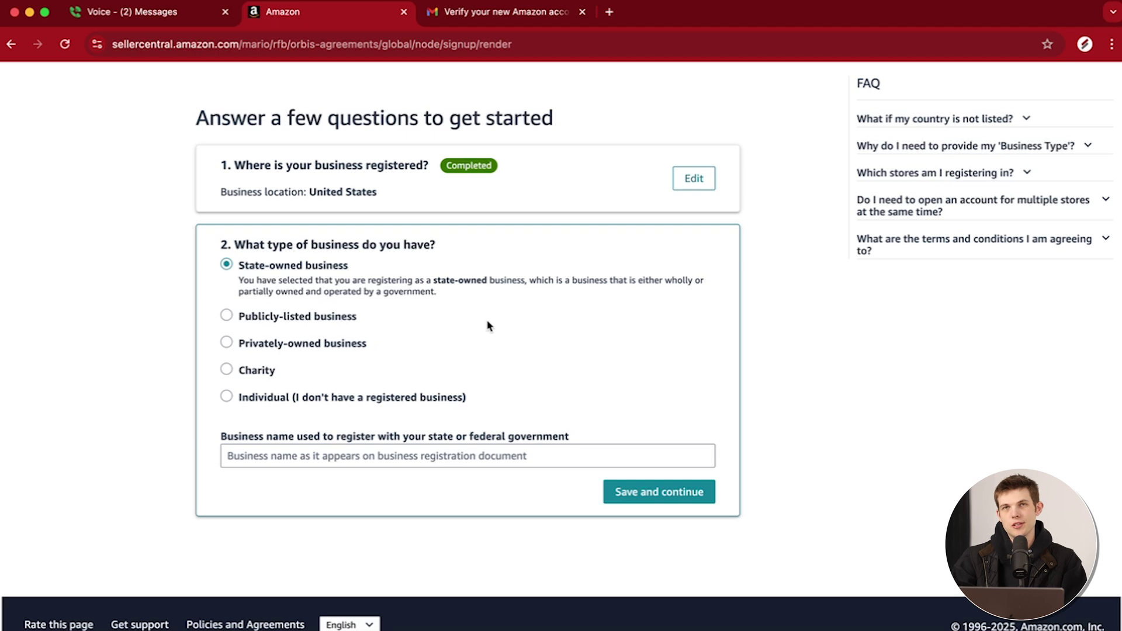
{"action": "left_click", "coordinate": [227, 344]}
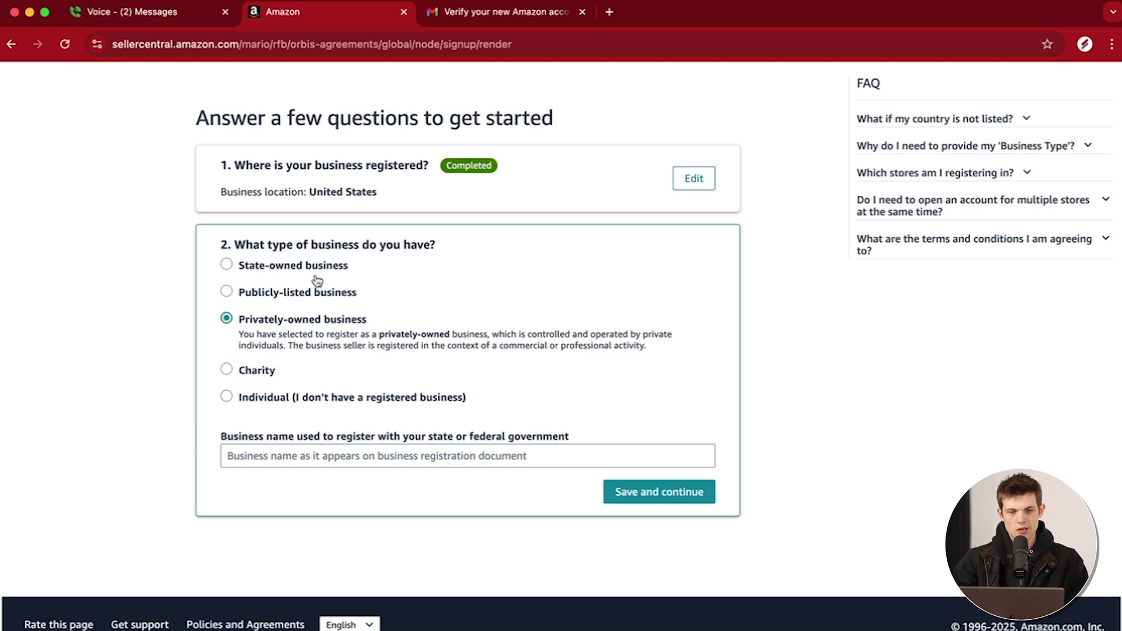
{"action": "left_click", "coordinate": [229, 294]}
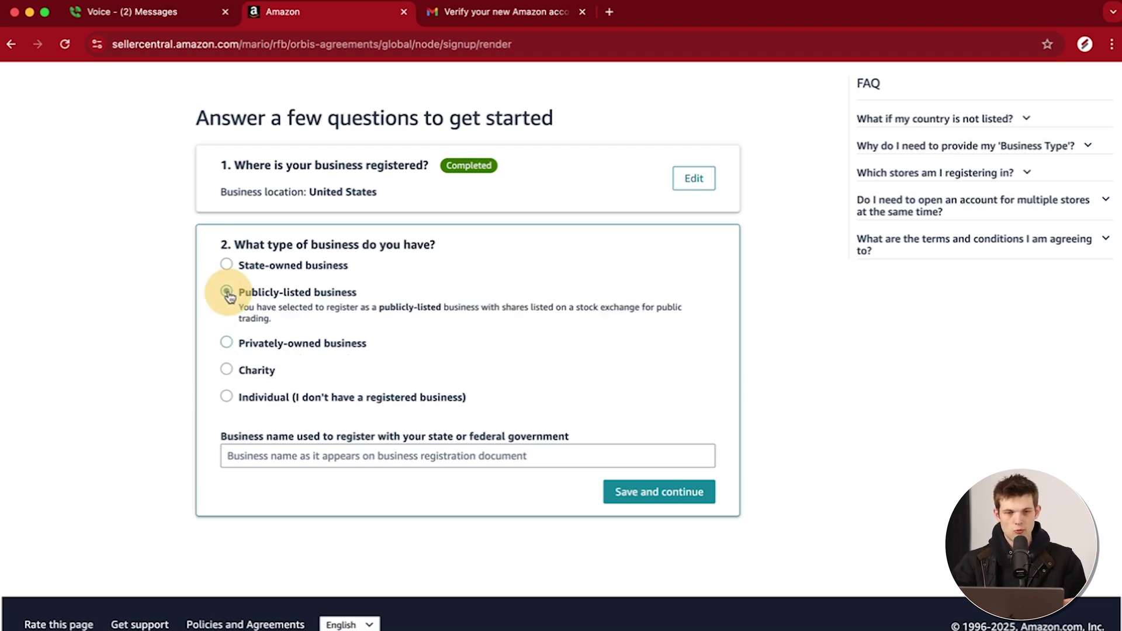
{"action": "left_click", "coordinate": [227, 346]}
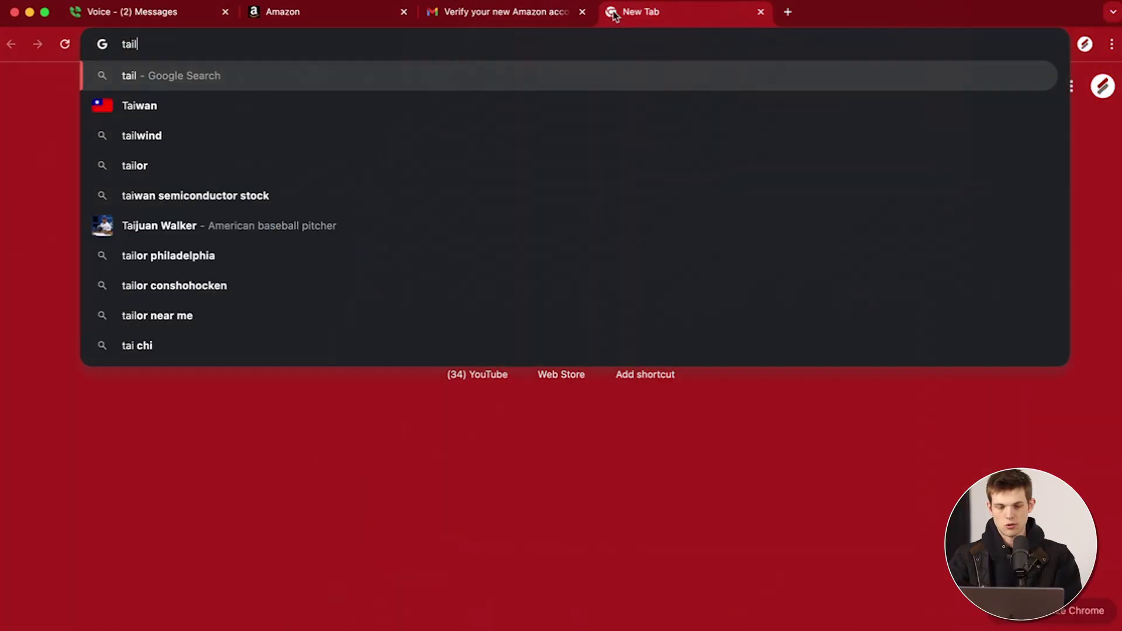
- Search the web for "tailer brands", and on the Tailor Brands site review the fees on the Form an LLC page
{"action": "type", "text": "er brands"}
{"action": "key", "text": "Return"}
{"action": "scroll", "coordinate": [205, 443], "scroll_direction": "down", "scroll_amount": 2}
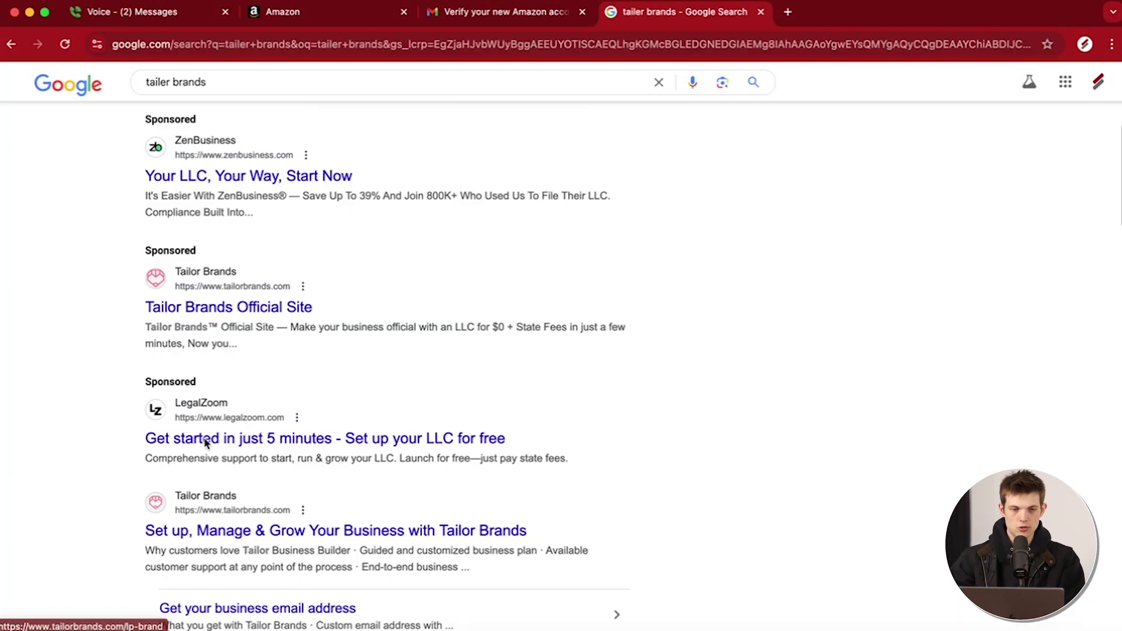
{"action": "scroll", "coordinate": [205, 443], "scroll_direction": "down", "scroll_amount": 1}
{"action": "left_click", "coordinate": [239, 481]}
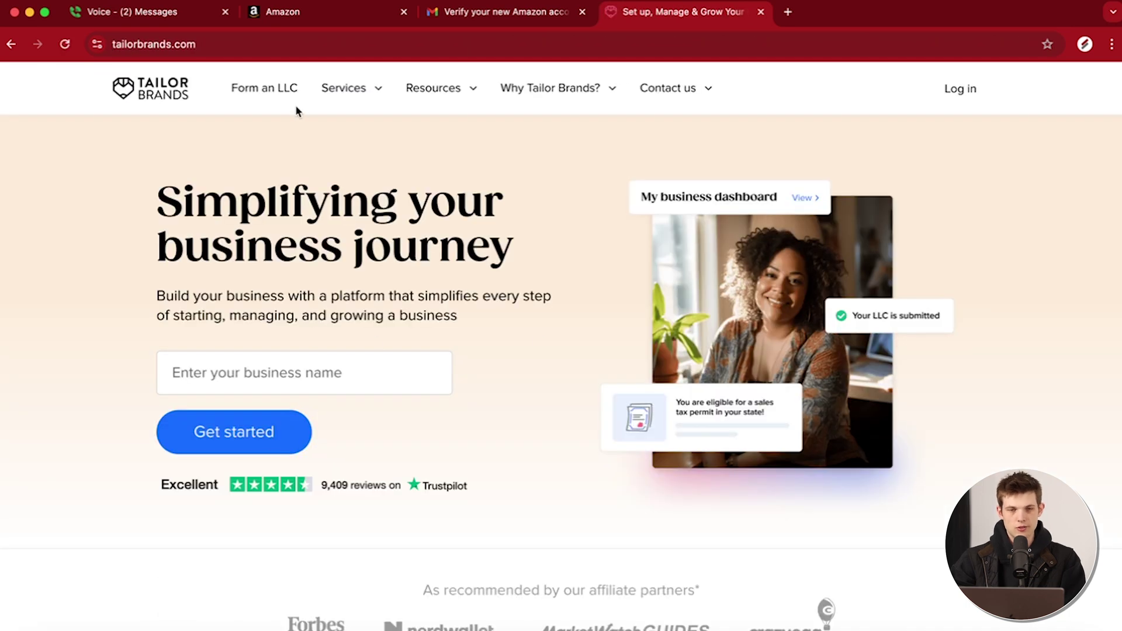
{"action": "left_click", "coordinate": [275, 88]}
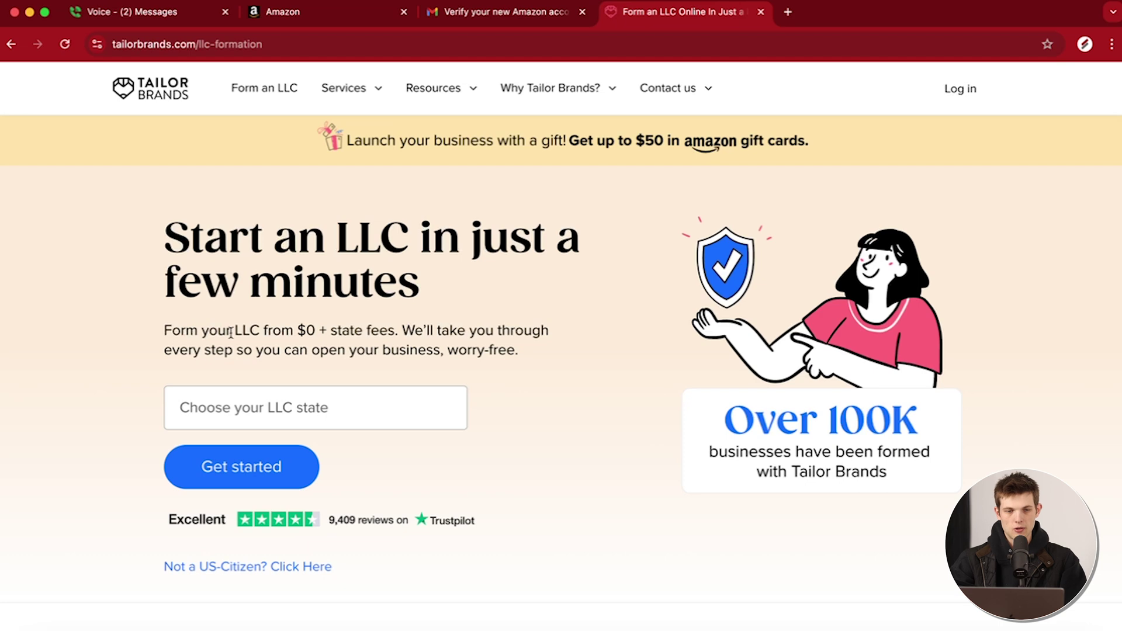
{"action": "left_click_drag", "start_coordinate": [300, 331], "coordinate": [395, 333]}
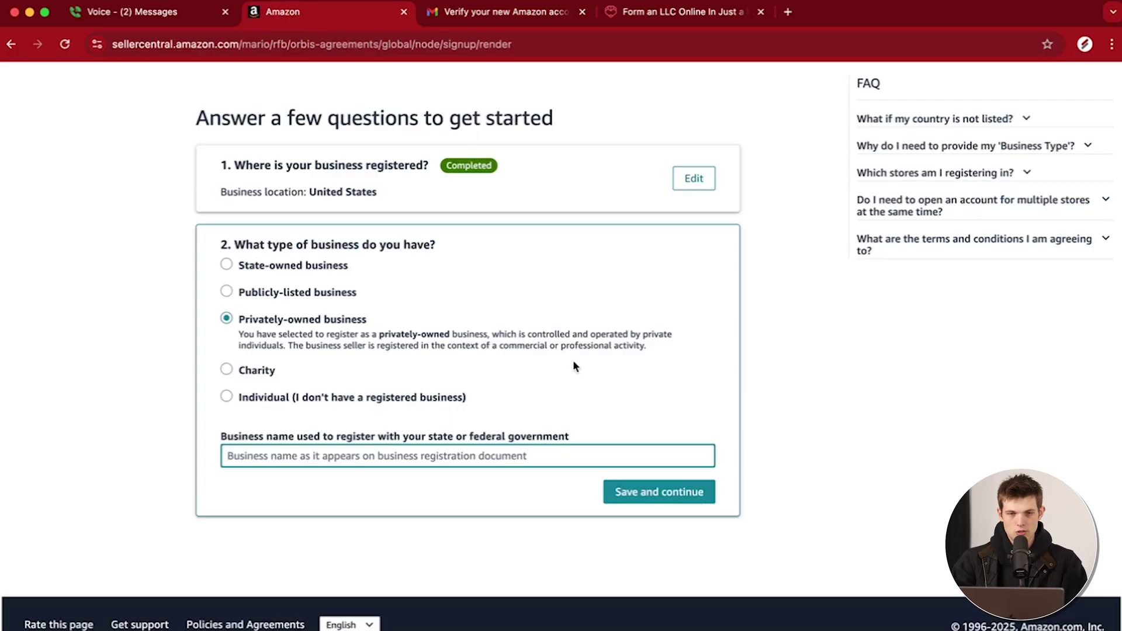
- Back in Amazon Seller Central, enter Ironwood Maple LLC as the registered business name and save the business type answer
{"action": "type", "text": "Ironwood Maple LLC"}
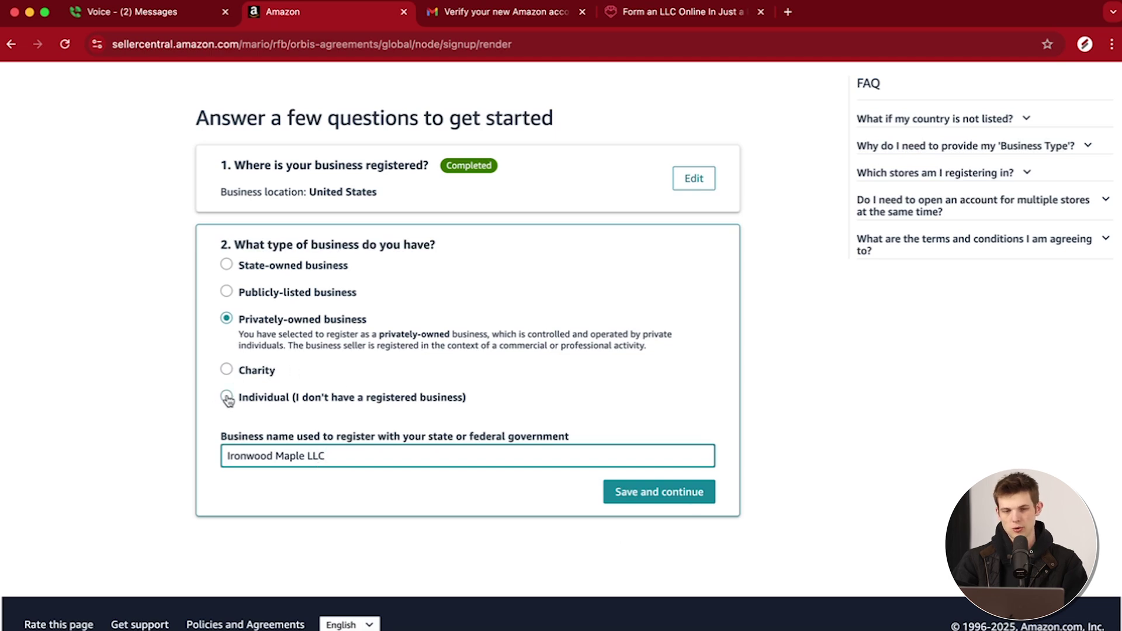
{"action": "left_click", "coordinate": [645, 493]}
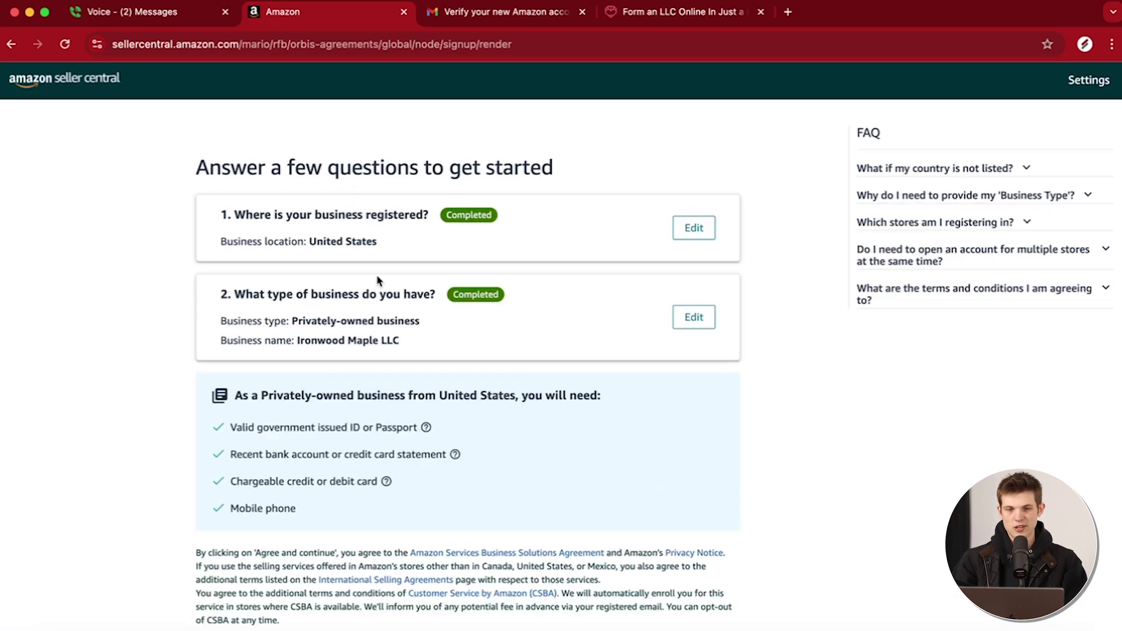
- Review the required documents, confirm that the business location and type are correct, and agree to the seller terms
{"action": "scroll", "coordinate": [628, 273], "scroll_direction": "down", "scroll_amount": 3}
{"action": "scroll", "coordinate": [320, 253], "scroll_direction": "down", "scroll_amount": 2}
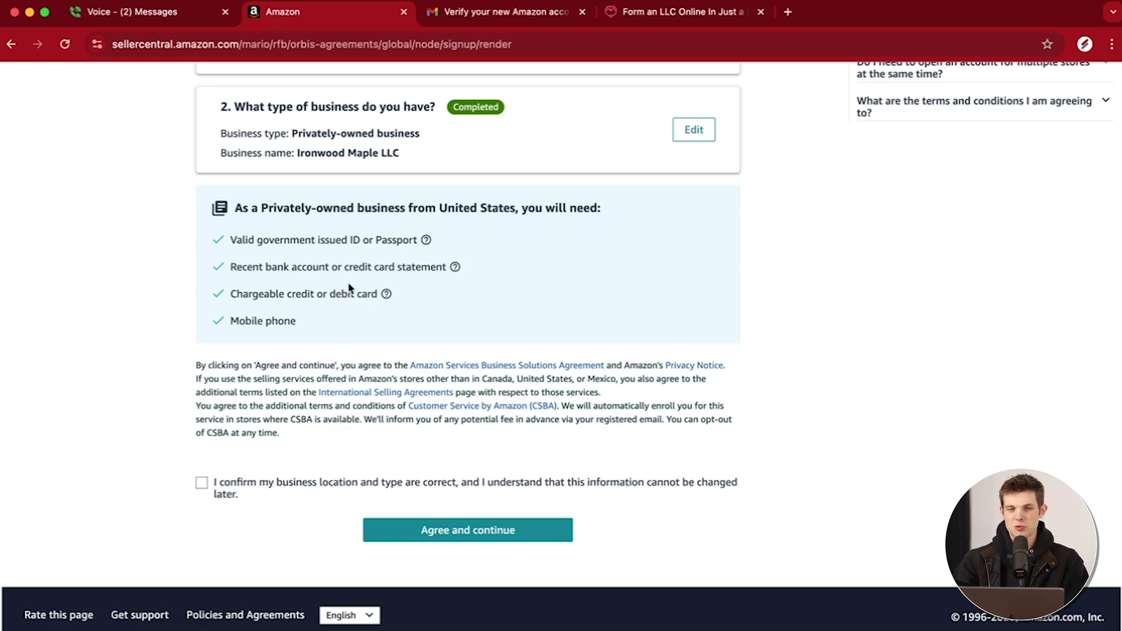
{"action": "left_click_drag", "start_coordinate": [331, 296], "coordinate": [379, 305]}
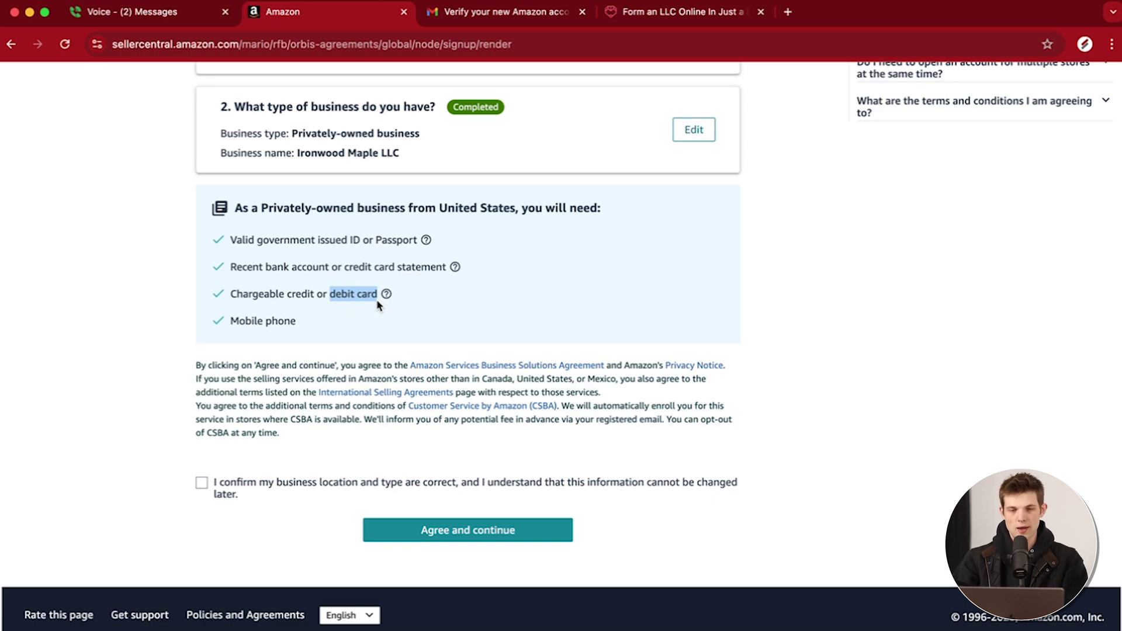
{"action": "left_click", "coordinate": [201, 483]}
{"action": "left_click", "coordinate": [532, 272]}
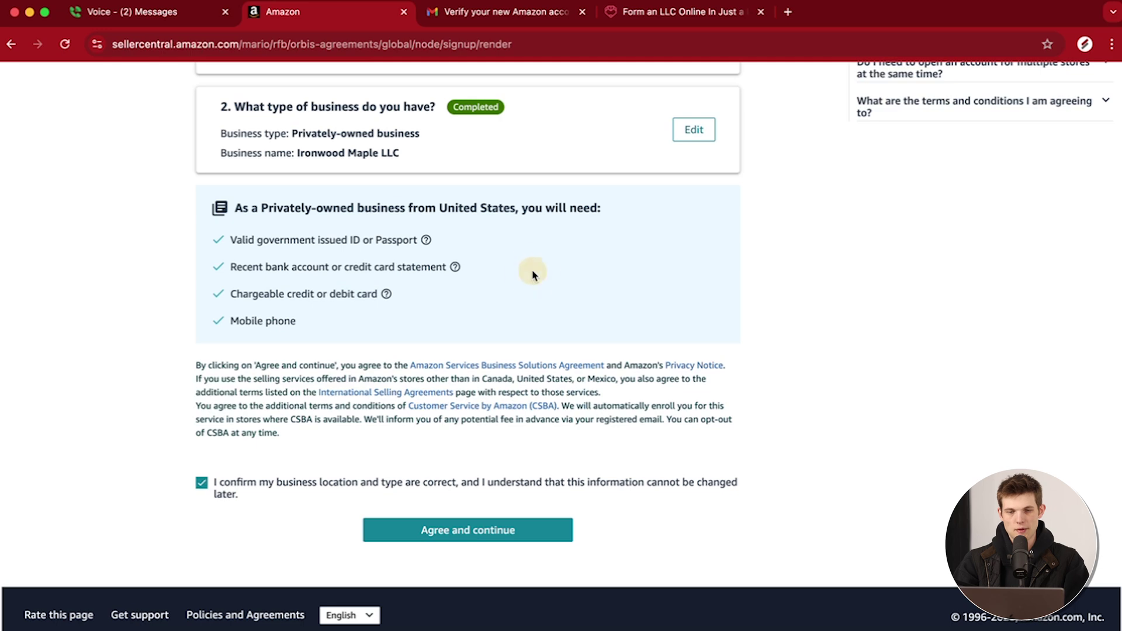
{"action": "scroll", "coordinate": [536, 516], "scroll_direction": "down", "scroll_amount": 1}
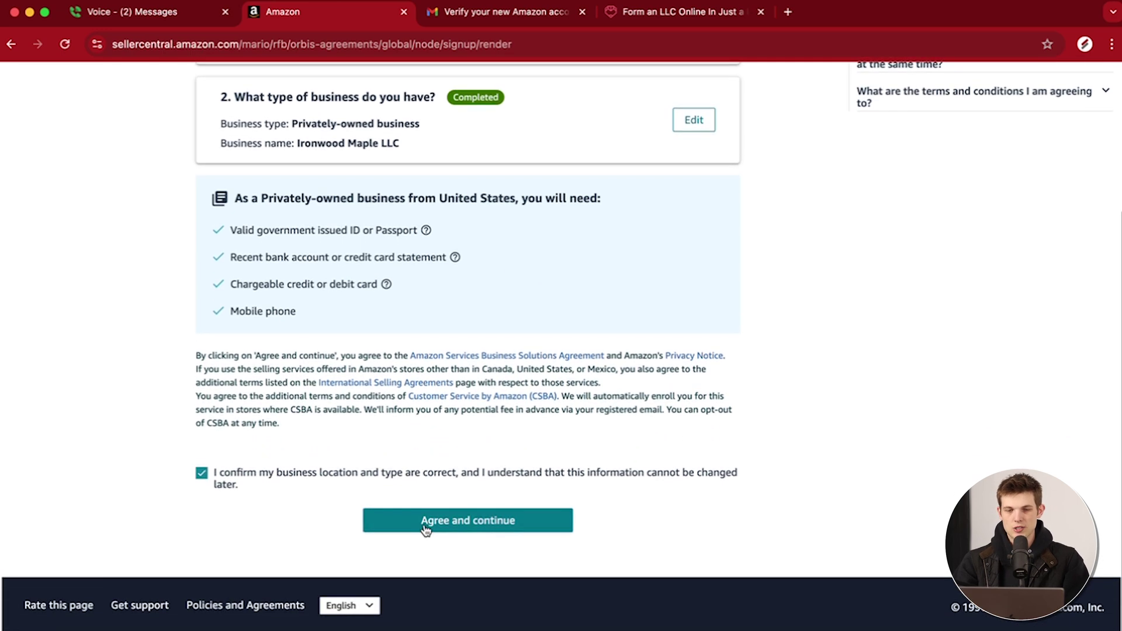
{"action": "left_click", "coordinate": [418, 526]}
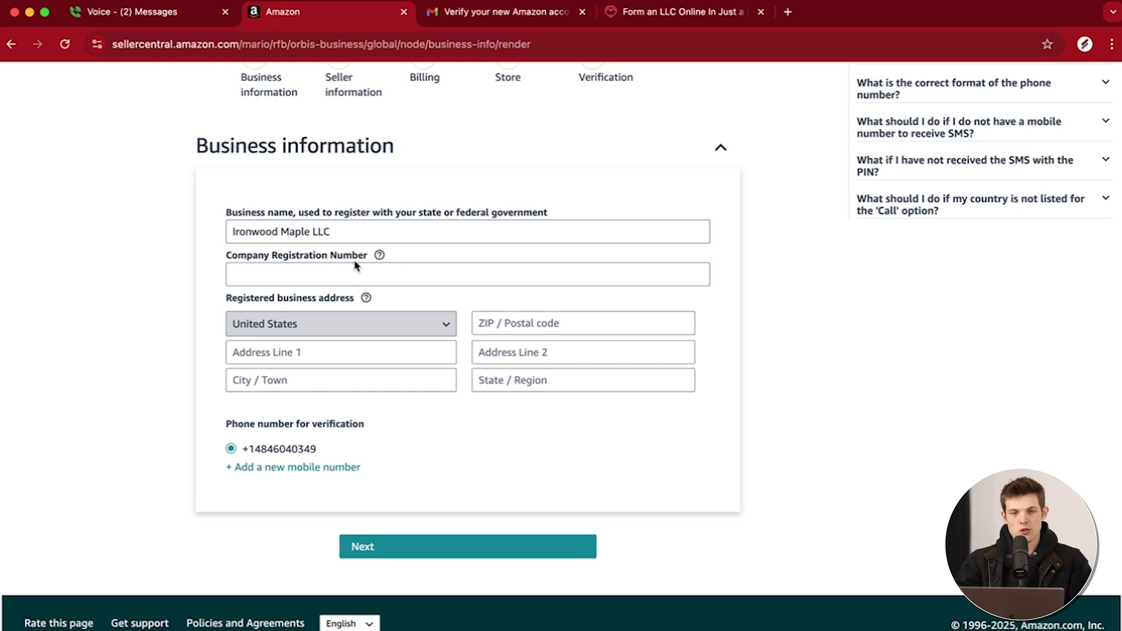
- Paste the company registration number into the Business information form
{"action": "mouse_move", "coordinate": [380, 256]}
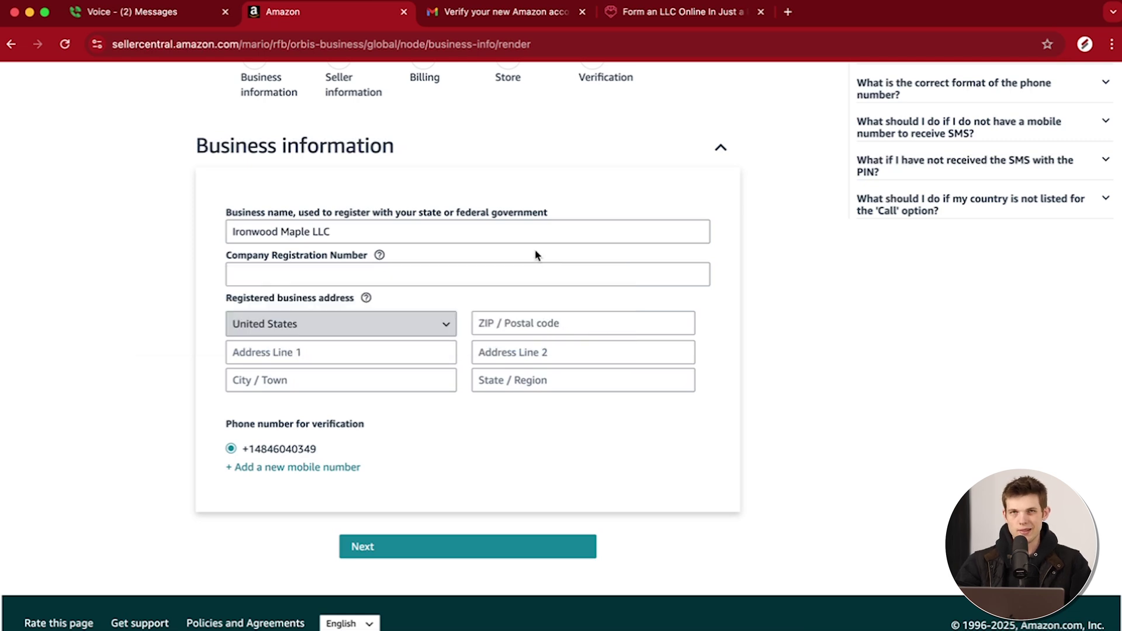
{"action": "left_click", "coordinate": [277, 270]}
{"action": "key", "text": "super+v"}
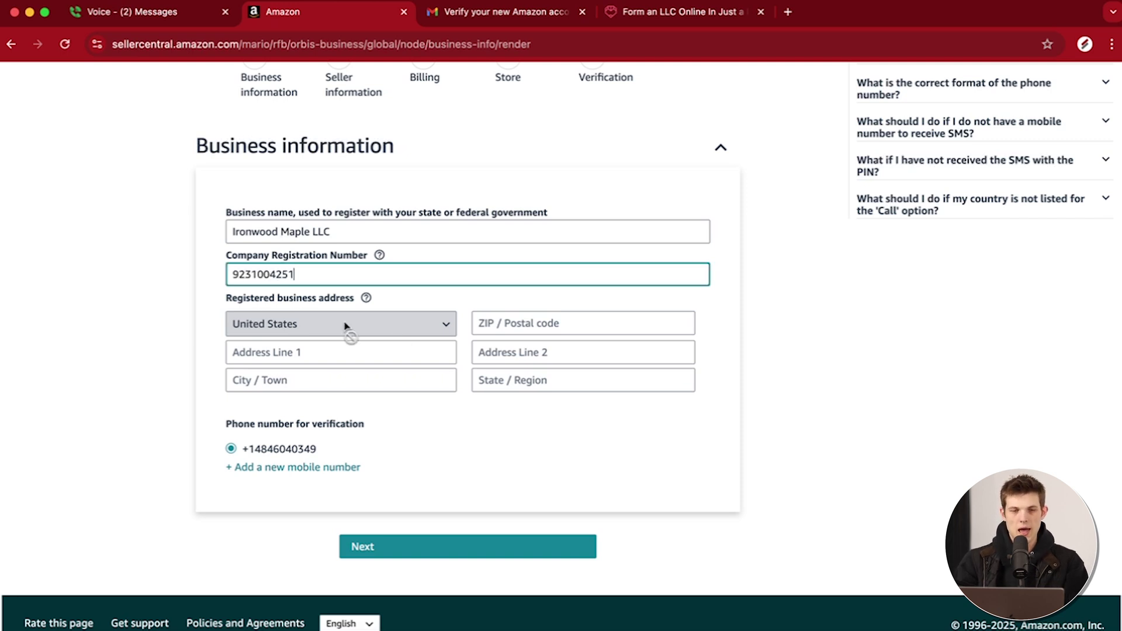
- Submit the Business information form and review the fields and ownership questions on the Primary contact person information form
{"action": "left_click", "coordinate": [391, 552]}
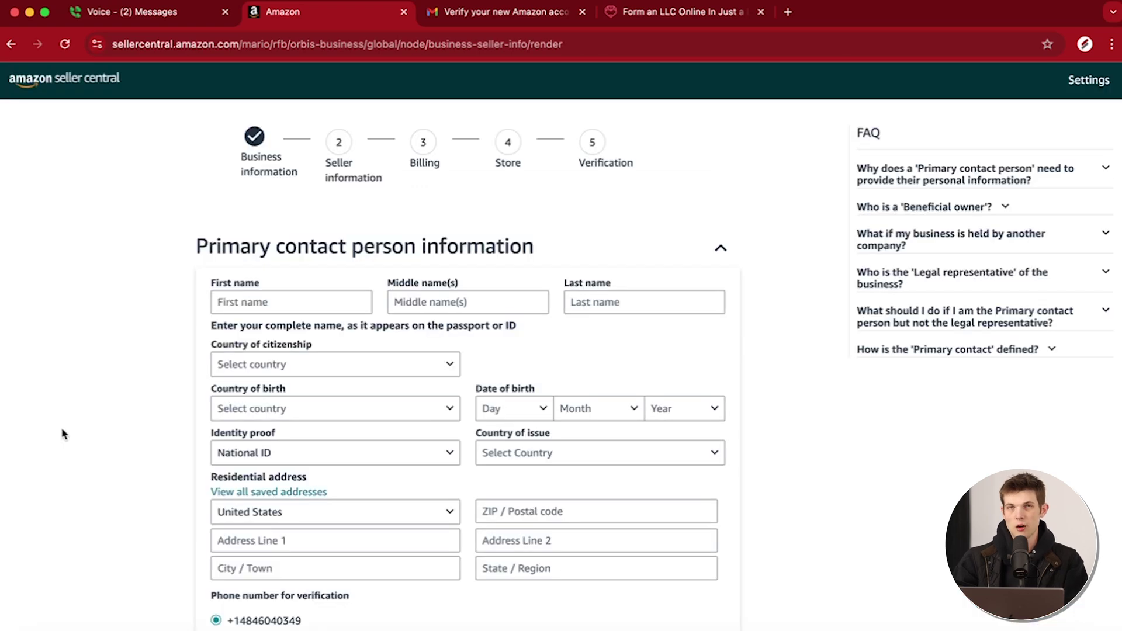
{"action": "scroll", "coordinate": [134, 435], "scroll_direction": "down", "scroll_amount": 4}
{"action": "scroll", "coordinate": [136, 439], "scroll_direction": "up", "scroll_amount": 3}
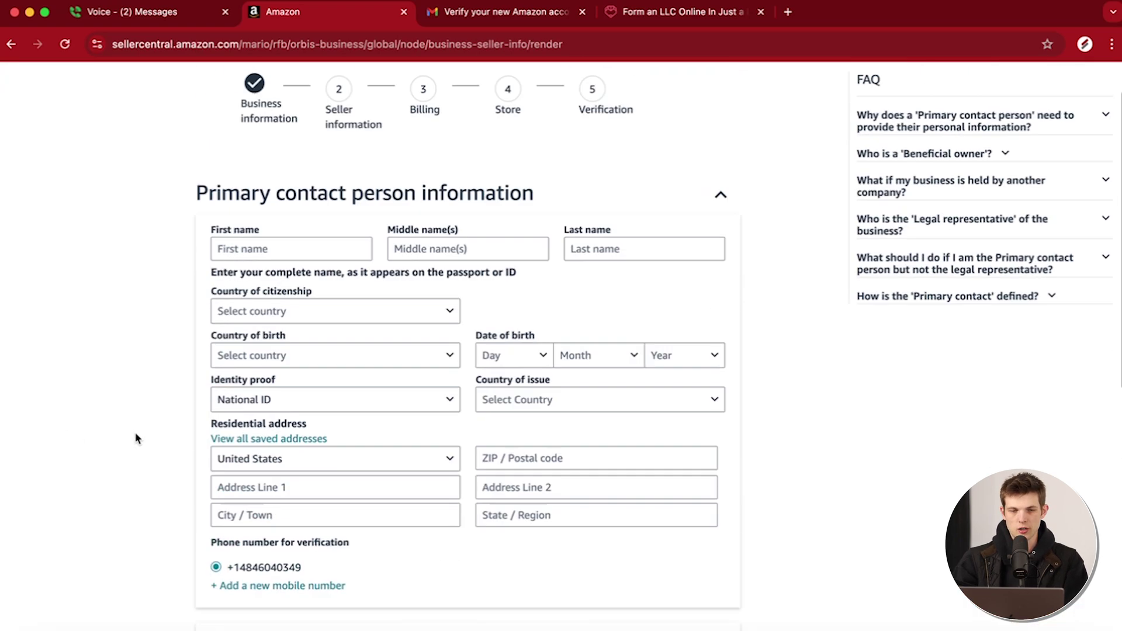
{"action": "scroll", "coordinate": [136, 438], "scroll_direction": "down", "scroll_amount": 1}
{"action": "scroll", "coordinate": [353, 370], "scroll_direction": "down", "scroll_amount": 3}
{"action": "scroll", "coordinate": [345, 351], "scroll_direction": "up", "scroll_amount": 5}
{"action": "left_click", "coordinate": [336, 310]}
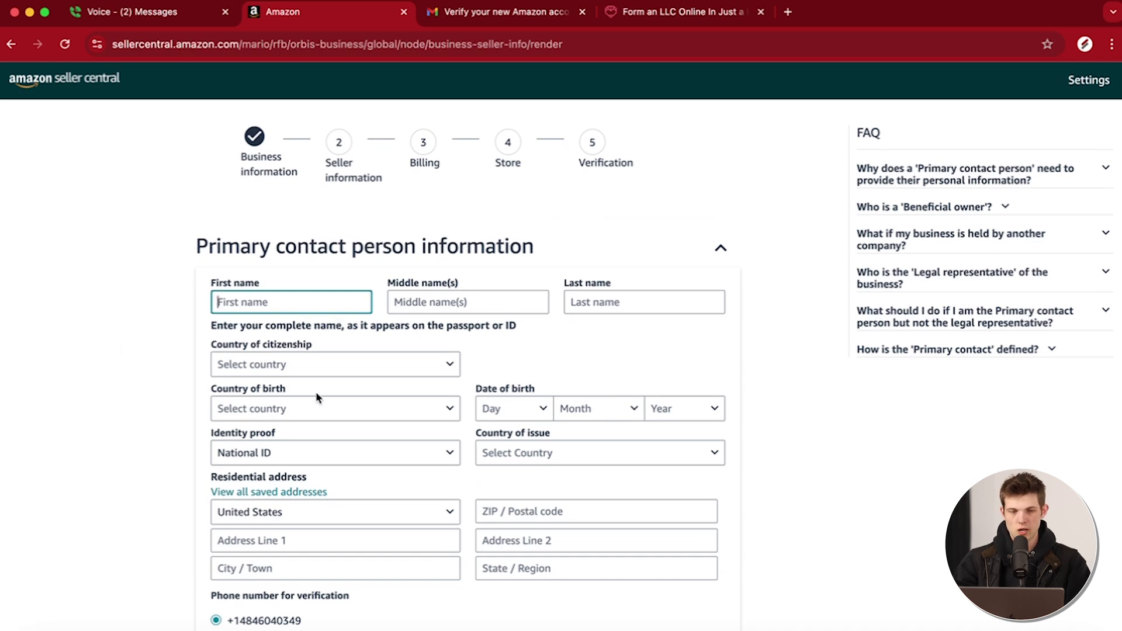
{"action": "scroll", "coordinate": [409, 391], "scroll_direction": "down", "scroll_amount": 1}
{"action": "scroll", "coordinate": [305, 445], "scroll_direction": "down", "scroll_amount": 3}
{"action": "scroll", "coordinate": [305, 446], "scroll_direction": "down", "scroll_amount": 4}
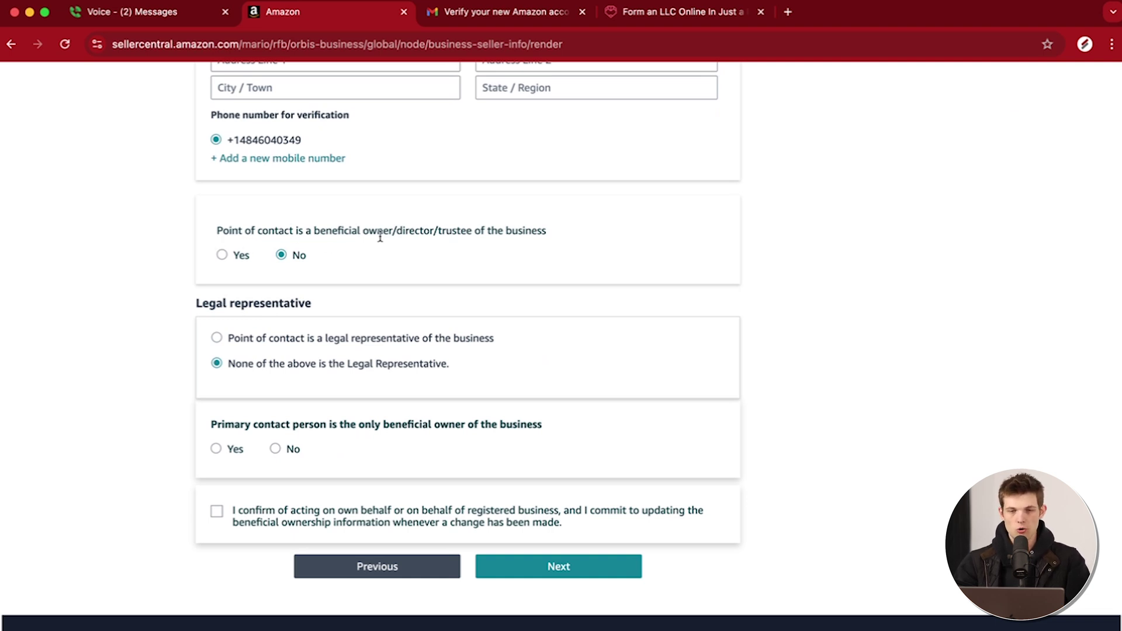
- Mark the point of contact as a beneficial owner and the primary contact person as the only beneficial owner, and look over the seller form
{"action": "left_click", "coordinate": [222, 256]}
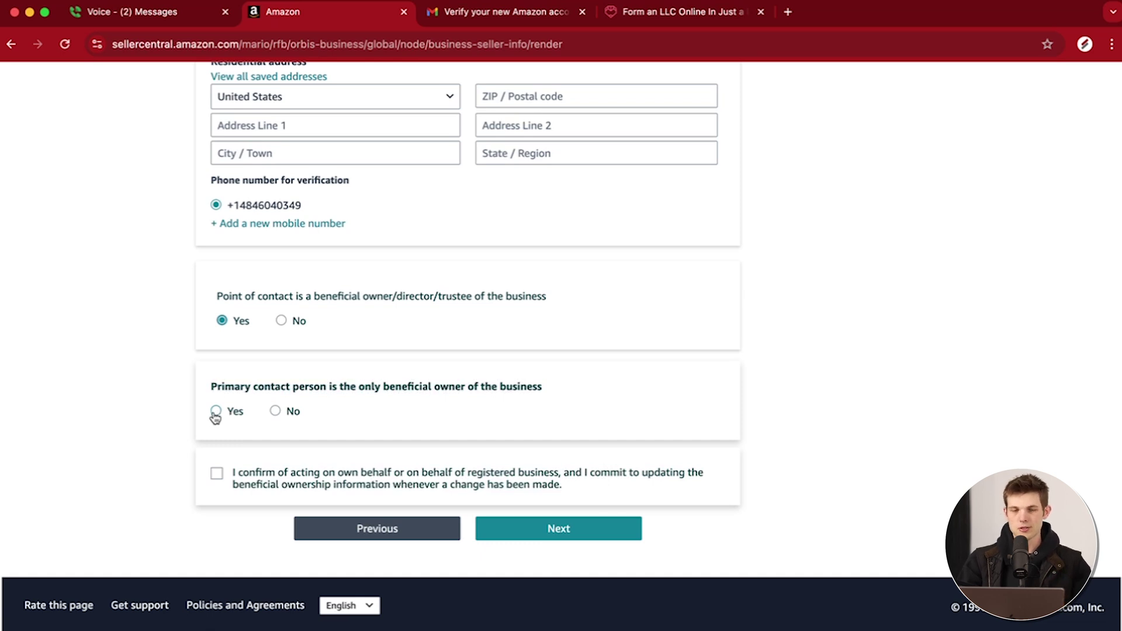
{"action": "left_click", "coordinate": [216, 412]}
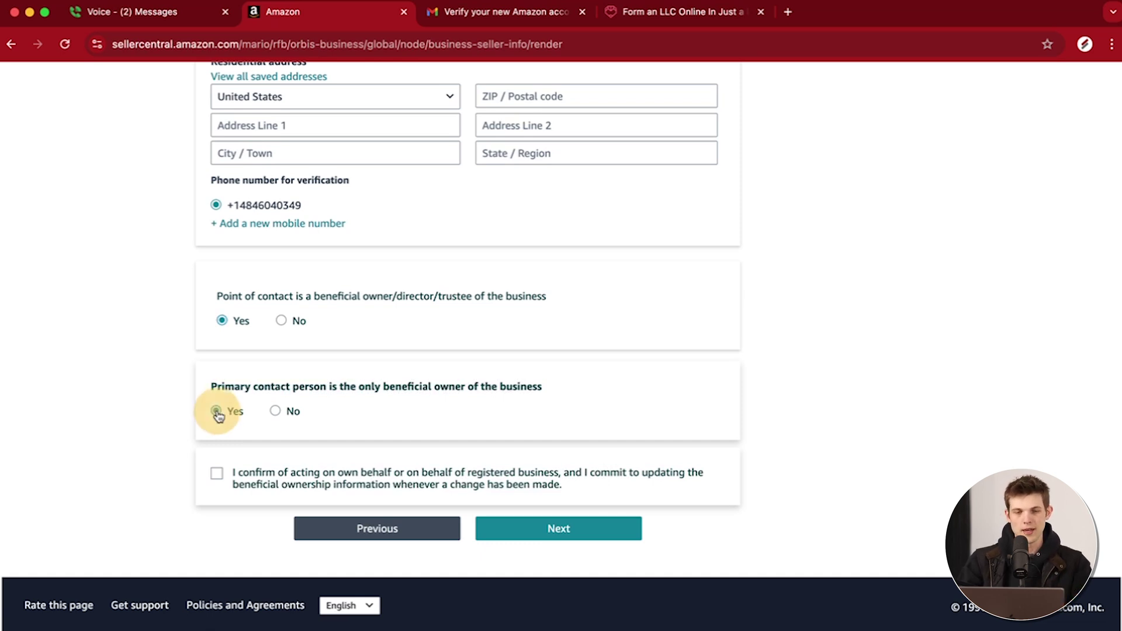
{"action": "left_click", "coordinate": [274, 411]}
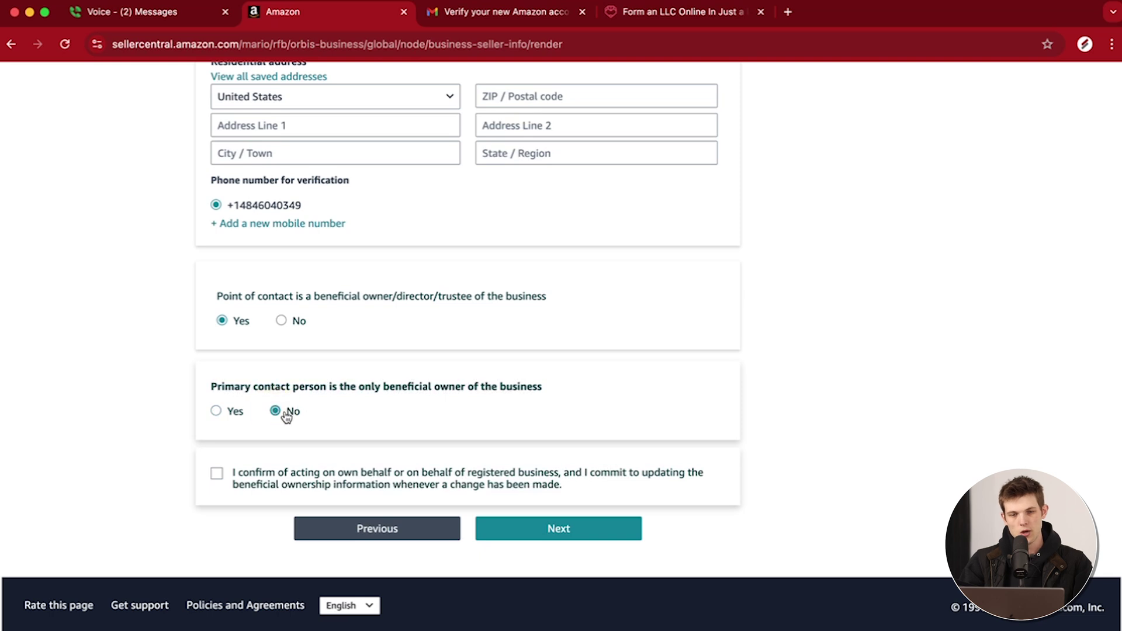
{"action": "left_click", "coordinate": [217, 417]}
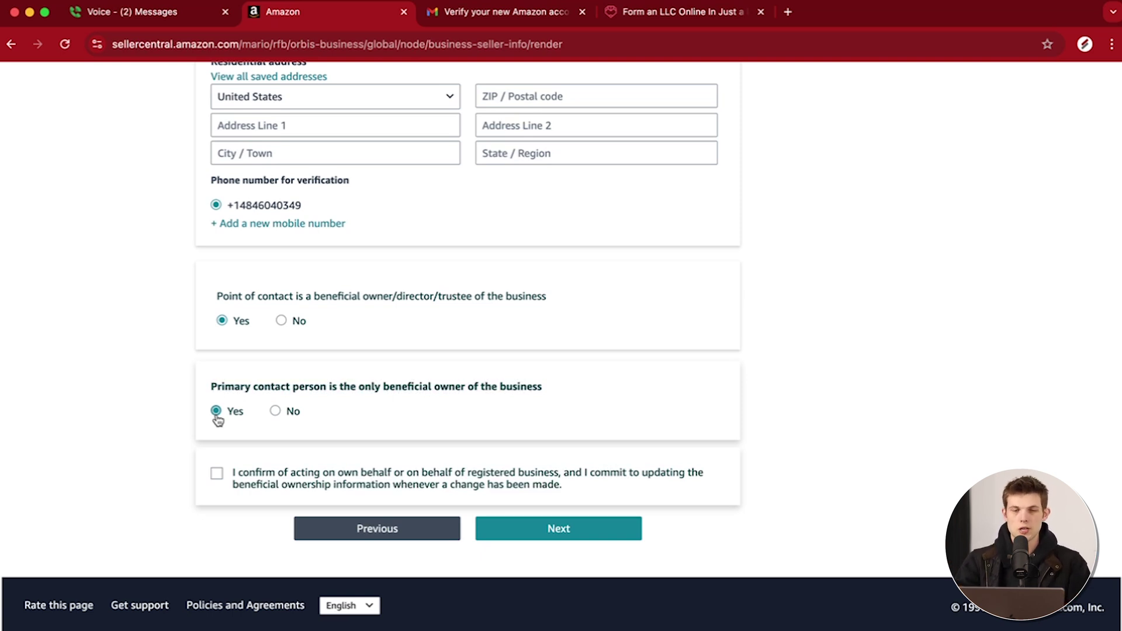
{"action": "scroll", "coordinate": [193, 269], "scroll_direction": "up", "scroll_amount": 6}
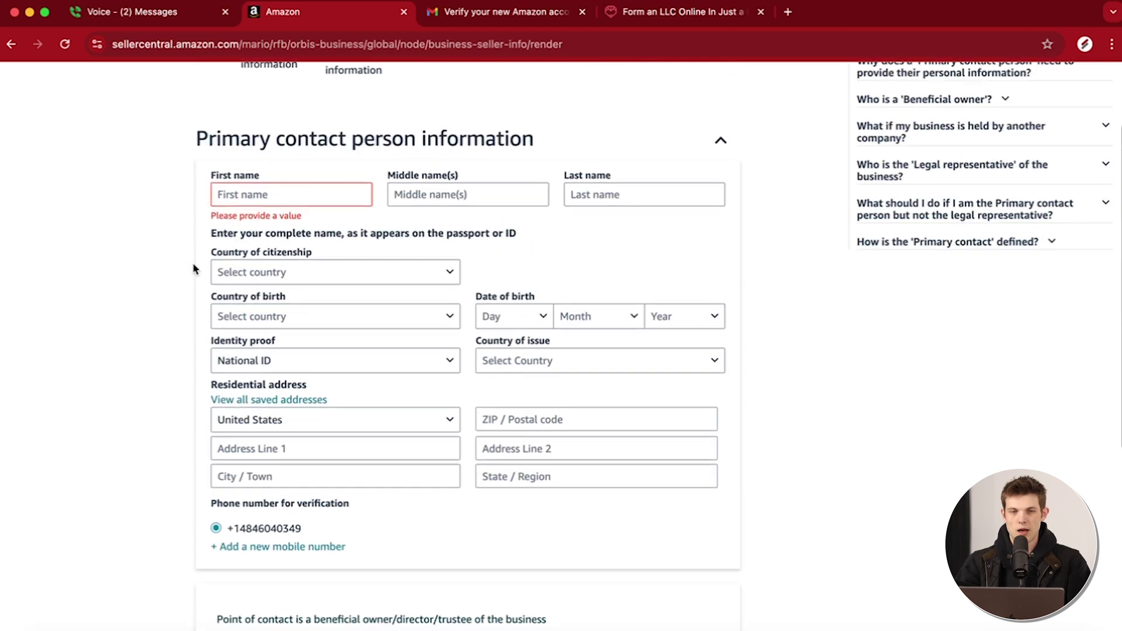
{"action": "scroll", "coordinate": [193, 269], "scroll_direction": "down", "scroll_amount": 6}
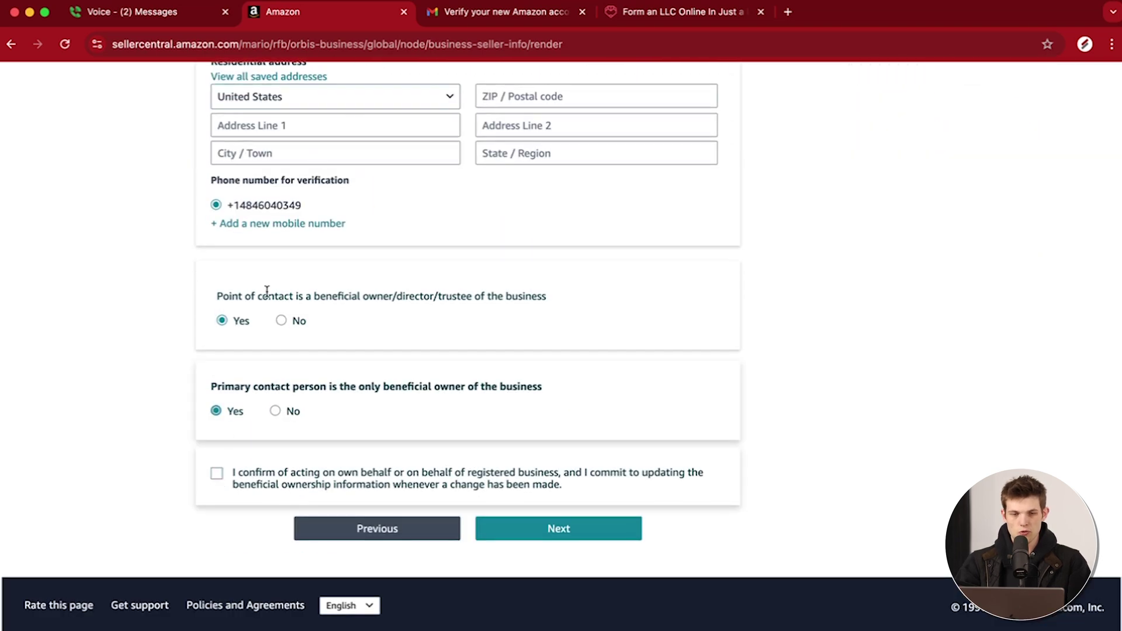
{"action": "scroll", "coordinate": [208, 381], "scroll_direction": "up", "scroll_amount": 10}
- Review the bank account and credit card requirements on the Payment Information page and continue to the bank account setup
{"action": "scroll", "coordinate": [210, 381], "scroll_direction": "down", "scroll_amount": 3}
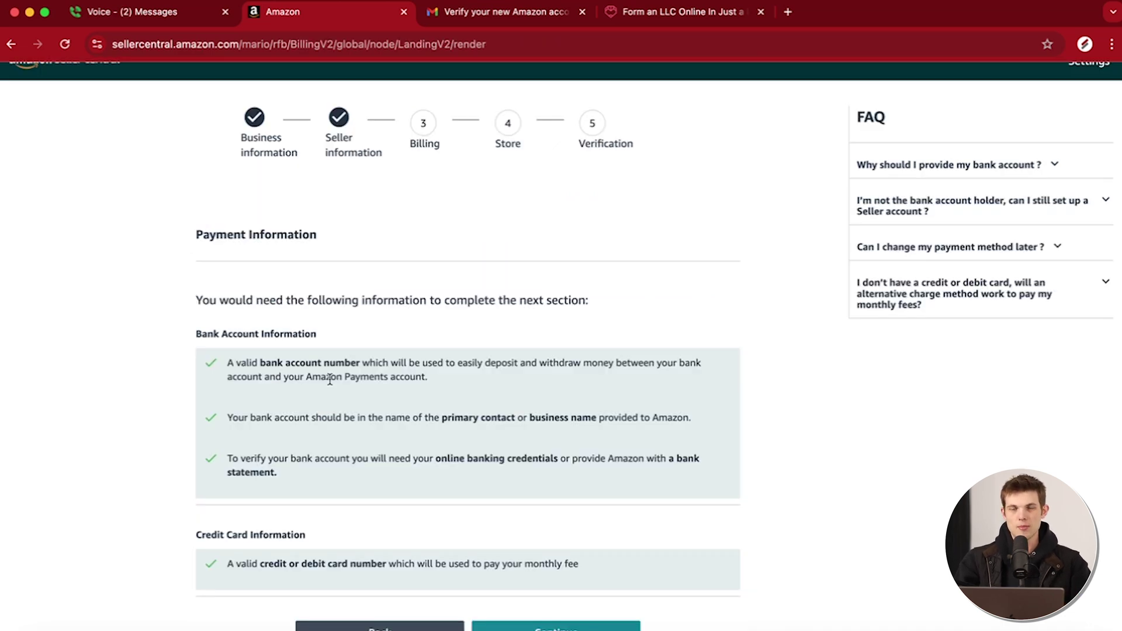
{"action": "scroll", "coordinate": [270, 366], "scroll_direction": "down", "scroll_amount": 2}
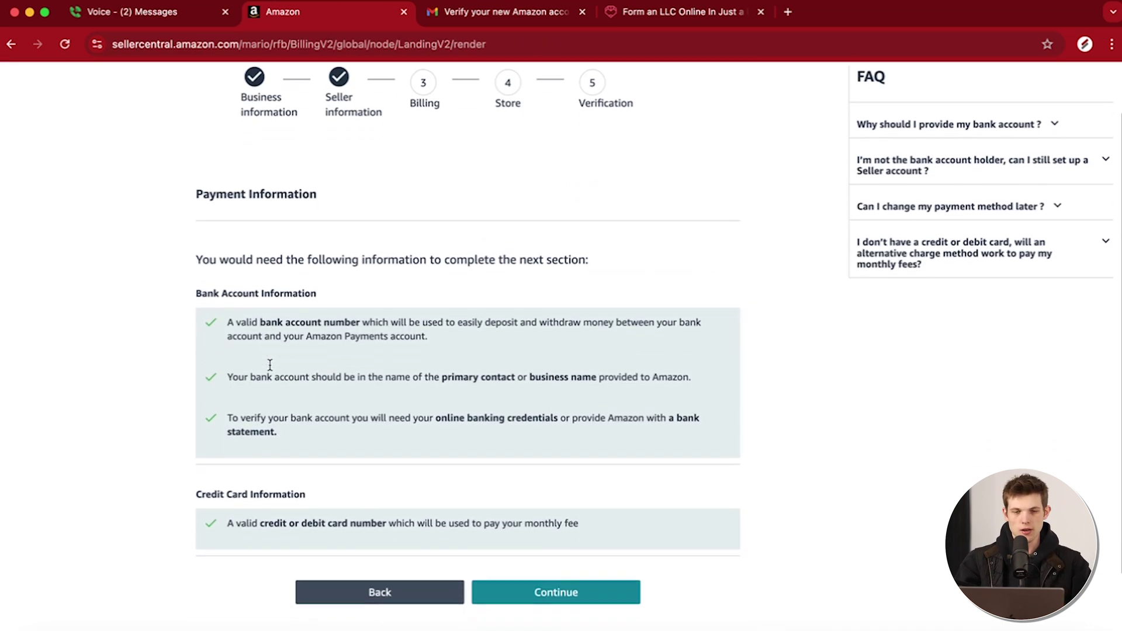
{"action": "left_click_drag", "start_coordinate": [235, 275], "coordinate": [389, 278]}
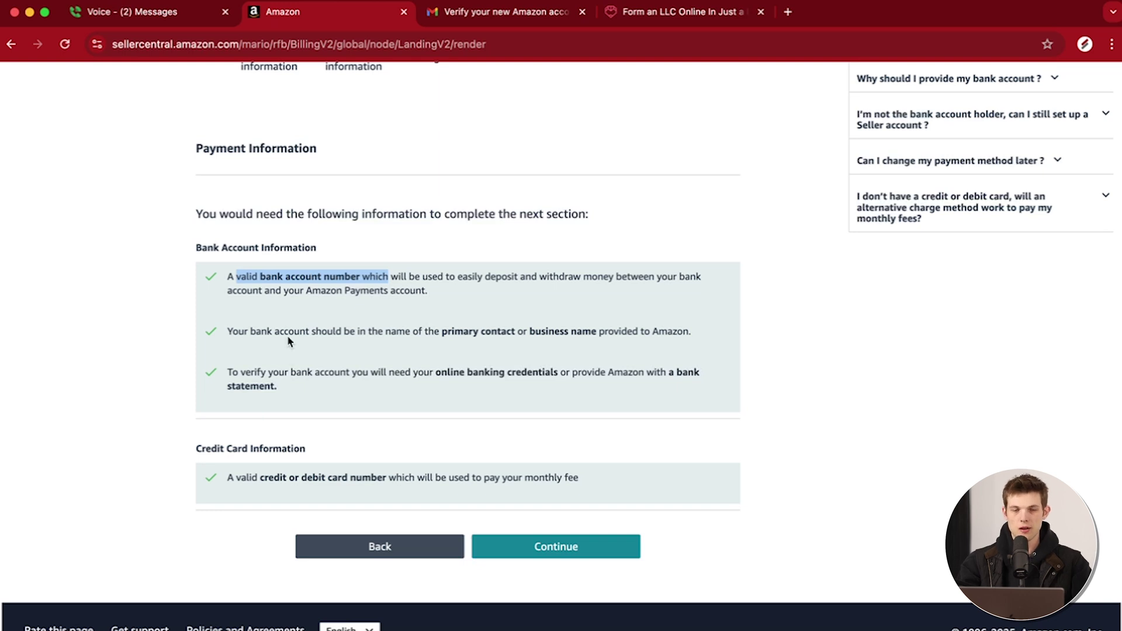
{"action": "left_click_drag", "start_coordinate": [279, 330], "coordinate": [536, 329]}
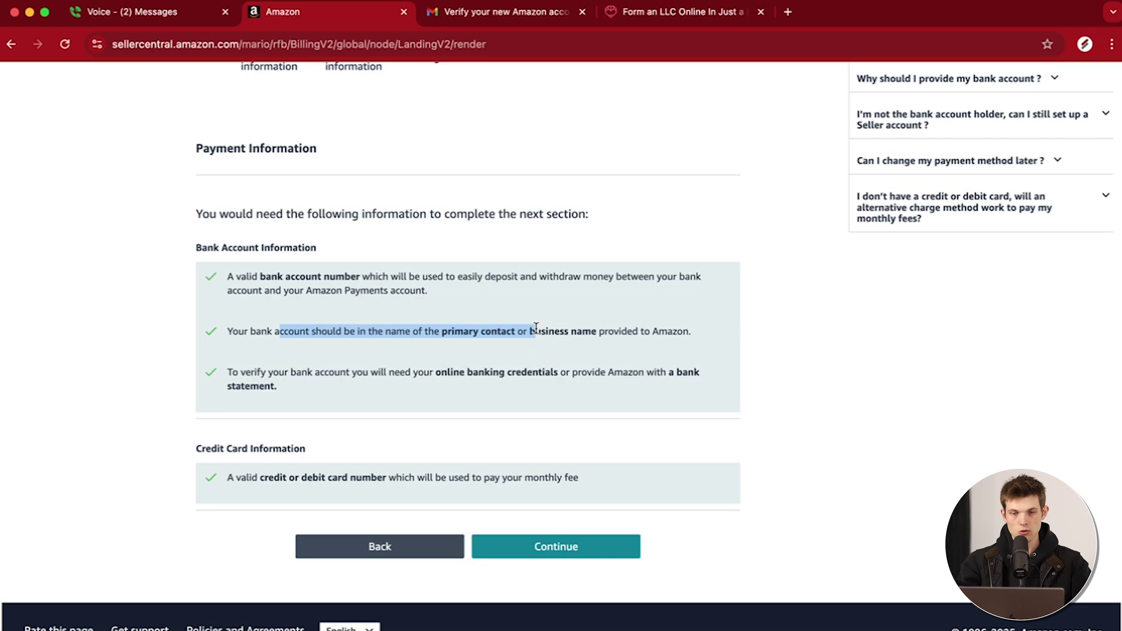
{"action": "left_click", "coordinate": [623, 331]}
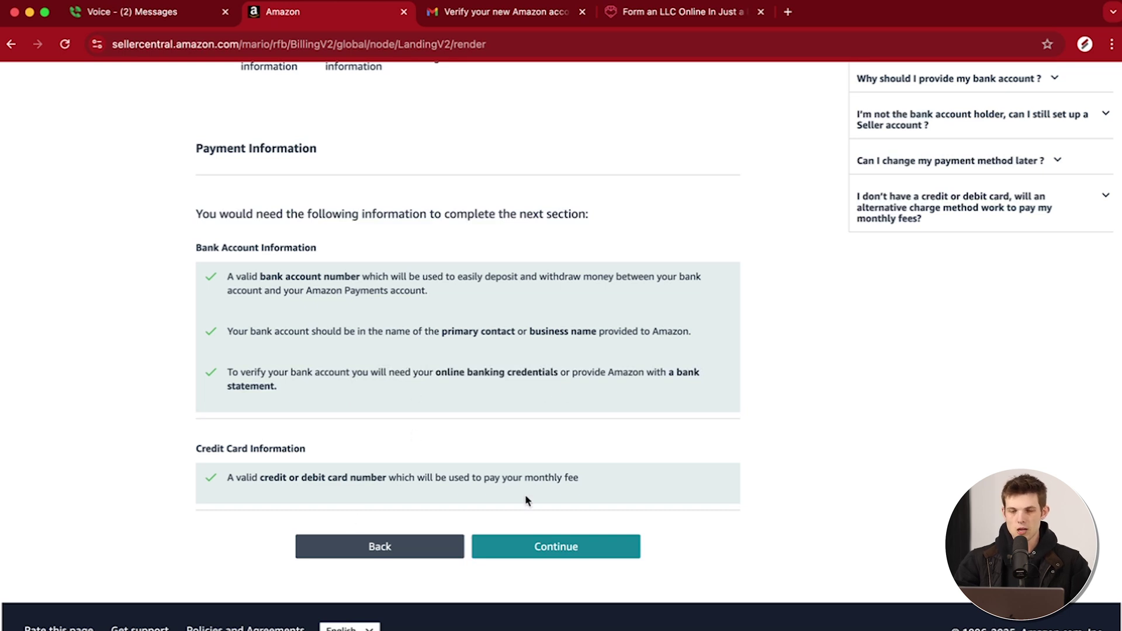
{"action": "scroll", "coordinate": [525, 497], "scroll_direction": "down", "scroll_amount": 1}
{"action": "left_click", "coordinate": [541, 526]}
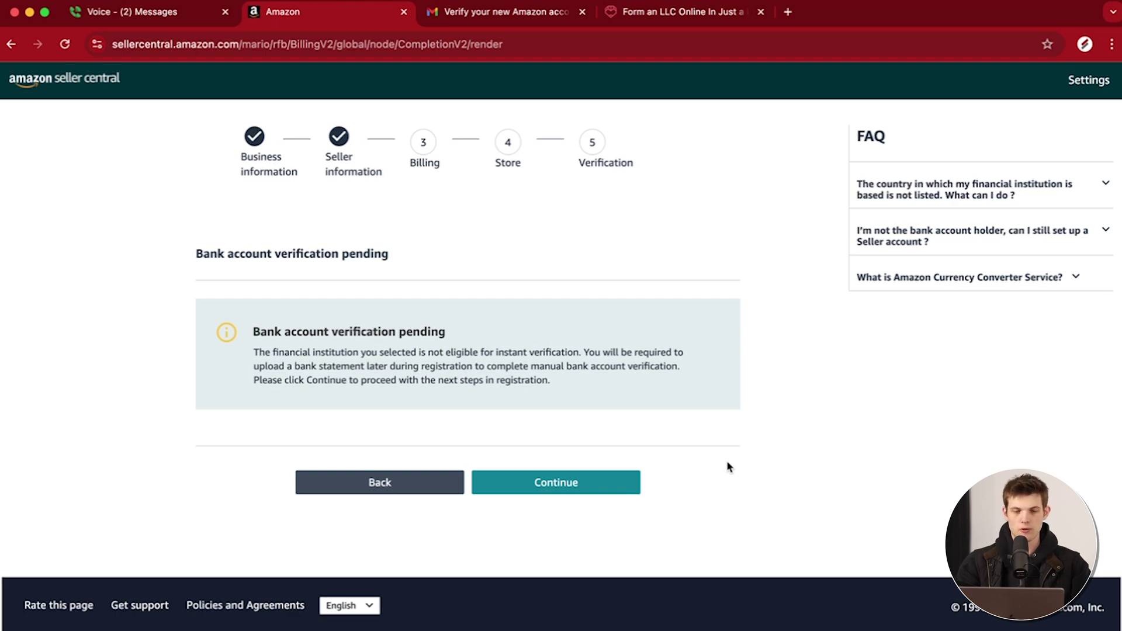
- Continue past the bank account verification notice and review the monthly subscription fee, card fields and billing address
{"action": "left_click", "coordinate": [535, 481]}
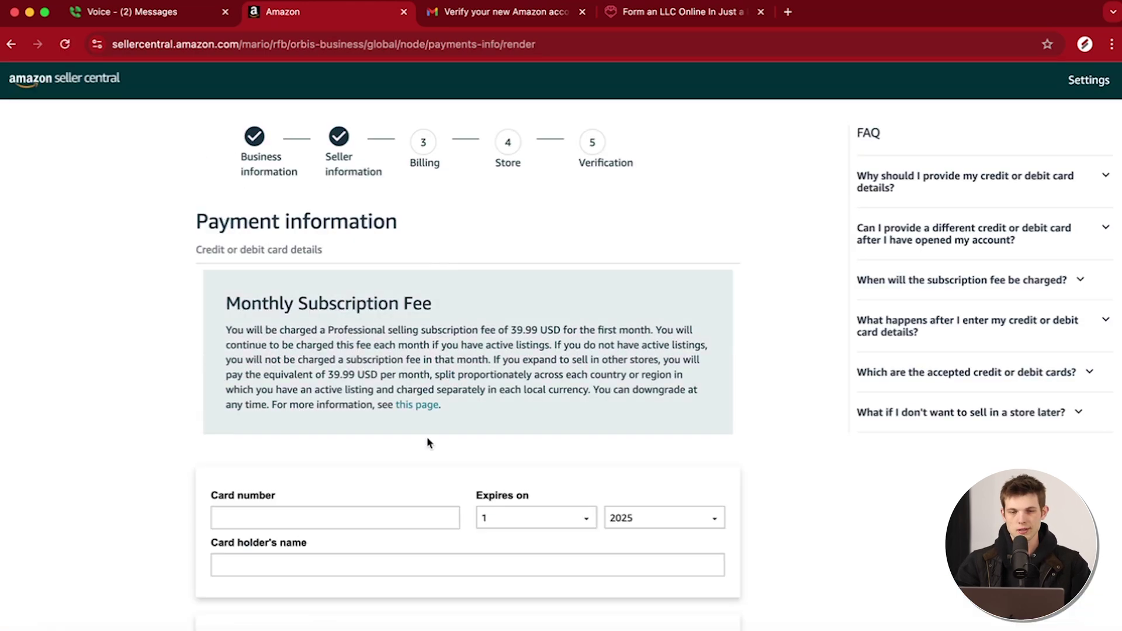
{"action": "scroll", "coordinate": [199, 440], "scroll_direction": "down", "scroll_amount": 5}
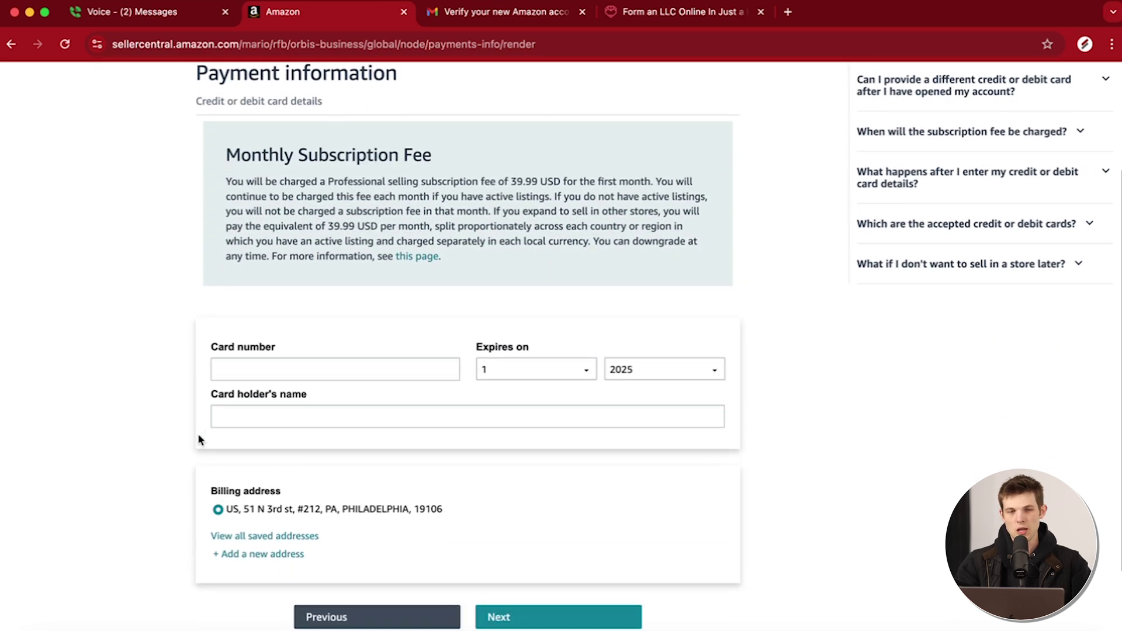
{"action": "scroll", "coordinate": [198, 440], "scroll_direction": "up", "scroll_amount": 1}
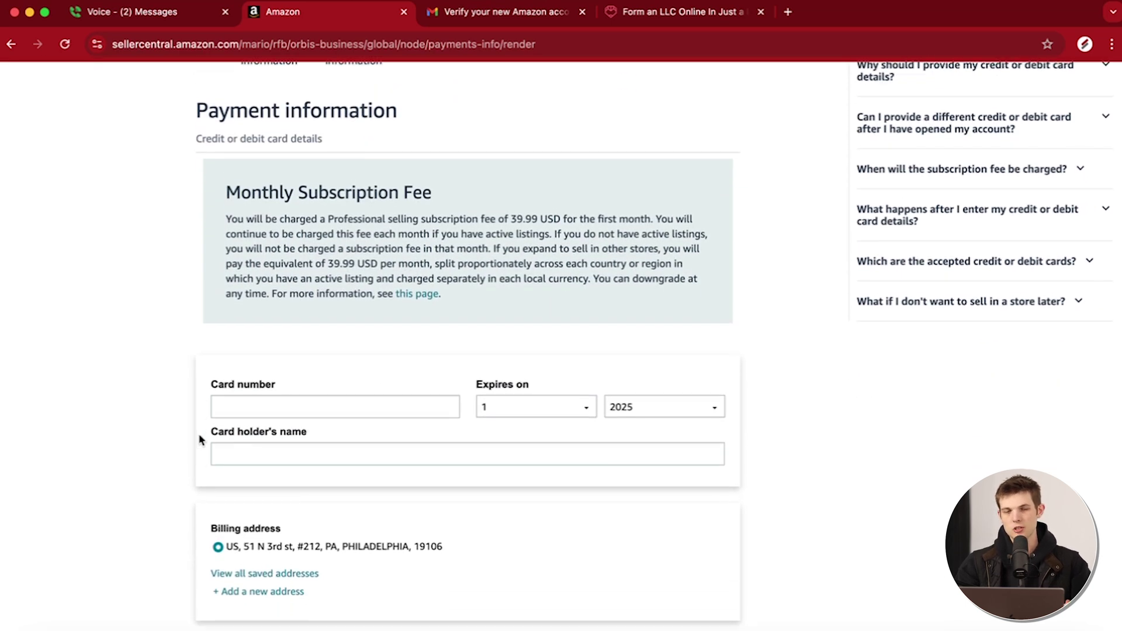
{"action": "scroll", "coordinate": [408, 368], "scroll_direction": "up", "scroll_amount": 2}
{"action": "scroll", "coordinate": [408, 368], "scroll_direction": "down", "scroll_amount": 5}
{"action": "scroll", "coordinate": [409, 369], "scroll_direction": "up", "scroll_amount": 1}
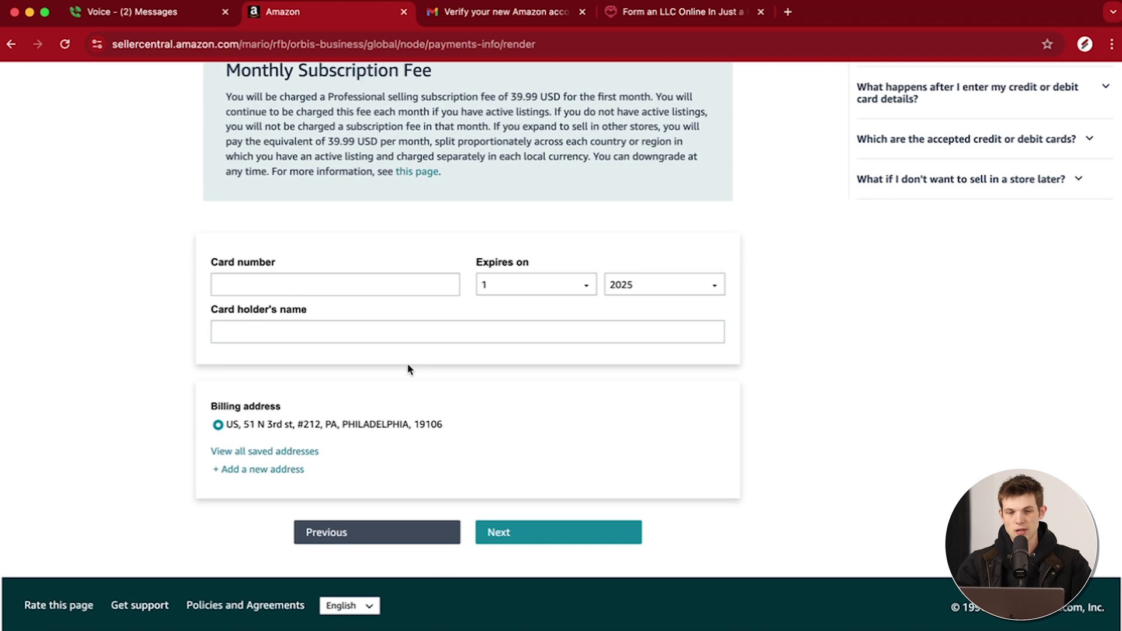
{"action": "scroll", "coordinate": [409, 368], "scroll_direction": "up", "scroll_amount": 2}
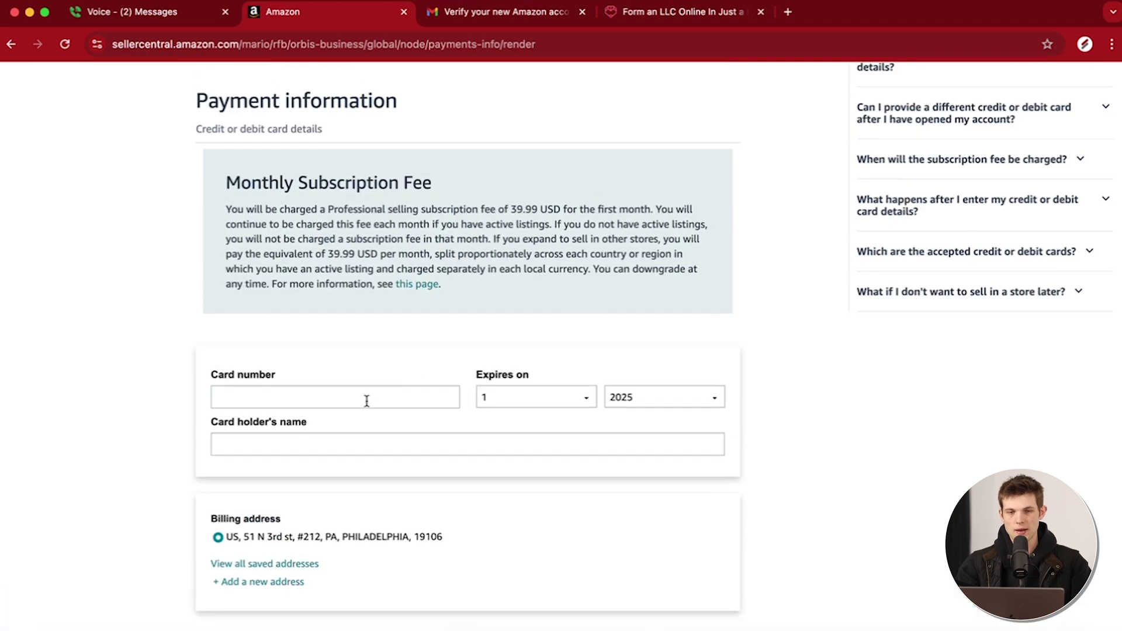
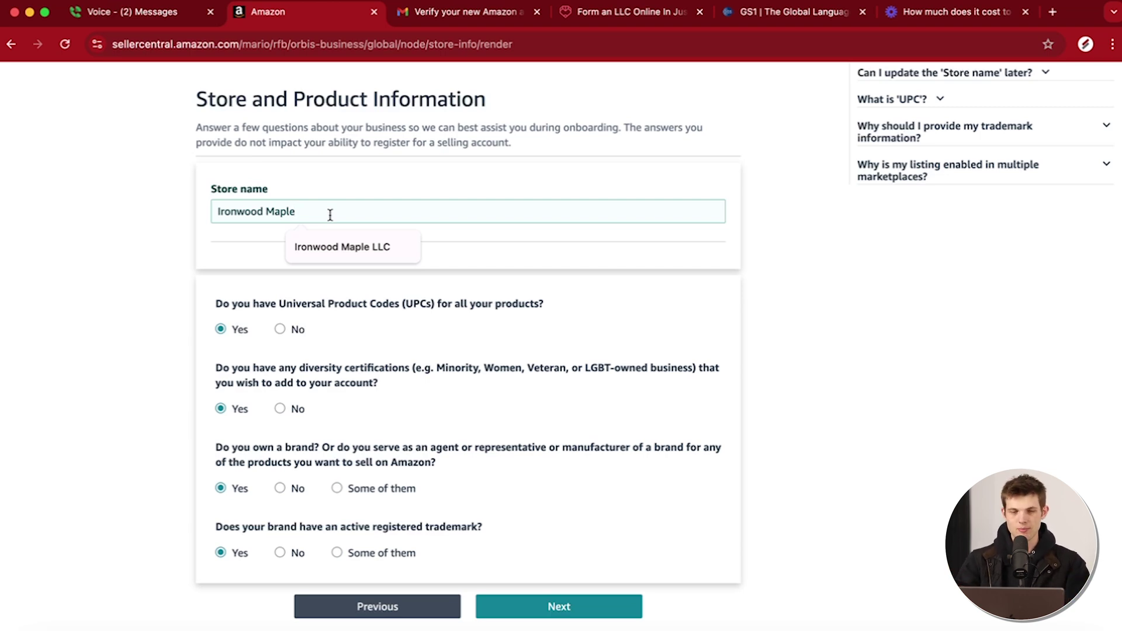
- Set the store name to Ironwood Maple, and on the GS1 website review the home page down to Standards and services
{"action": "left_click", "coordinate": [346, 188]}
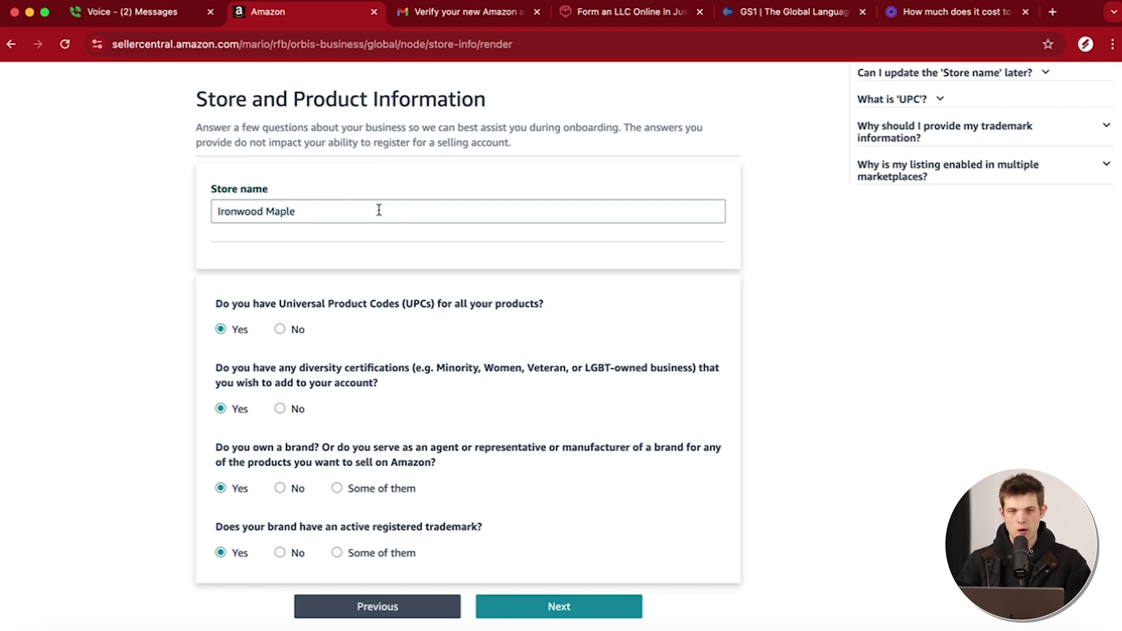
{"action": "scroll", "coordinate": [354, 304], "scroll_direction": "down", "scroll_amount": 1}
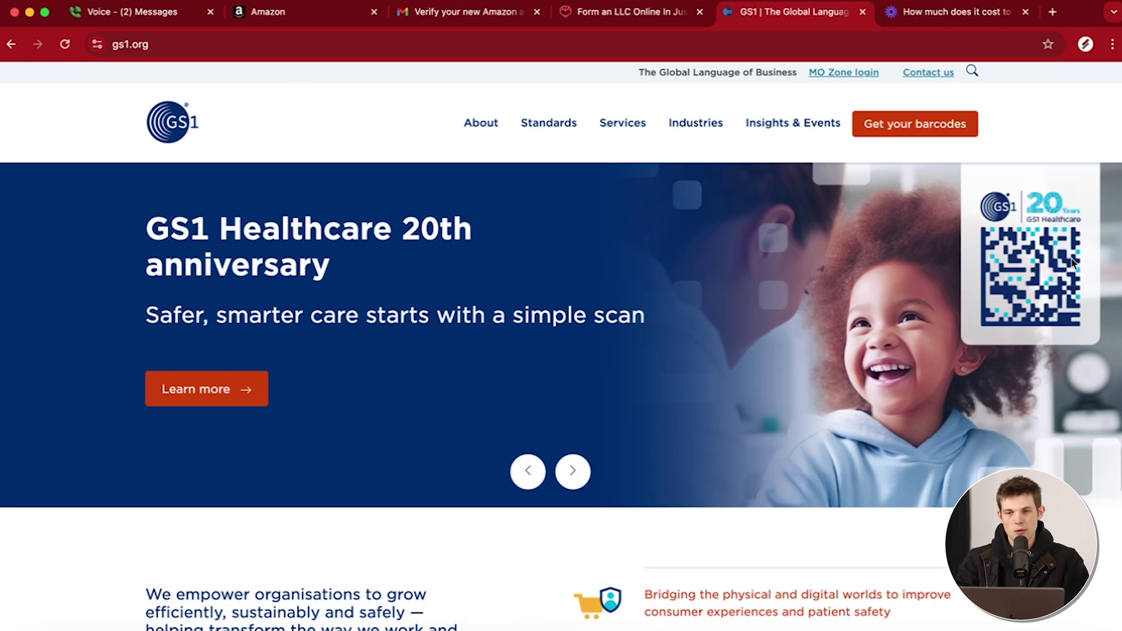
{"action": "scroll", "coordinate": [481, 335], "scroll_direction": "down", "scroll_amount": 8}
{"action": "scroll", "coordinate": [478, 339], "scroll_direction": "up", "scroll_amount": 8}
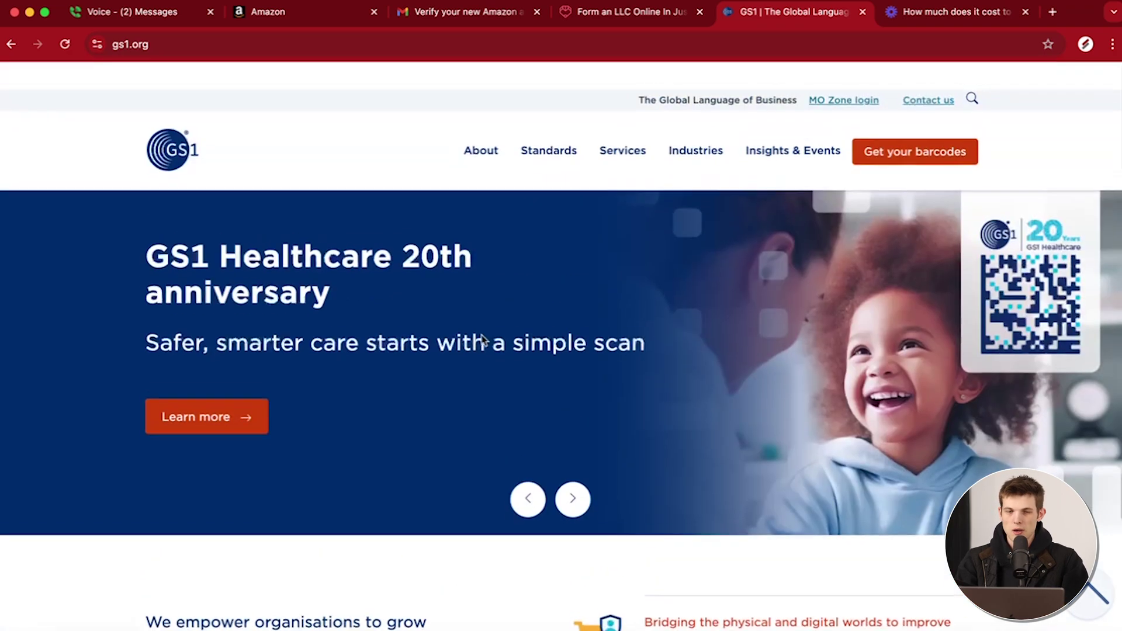
{"action": "scroll", "coordinate": [483, 341], "scroll_direction": "down", "scroll_amount": 10}
{"action": "scroll", "coordinate": [482, 341], "scroll_direction": "down", "scroll_amount": 5}
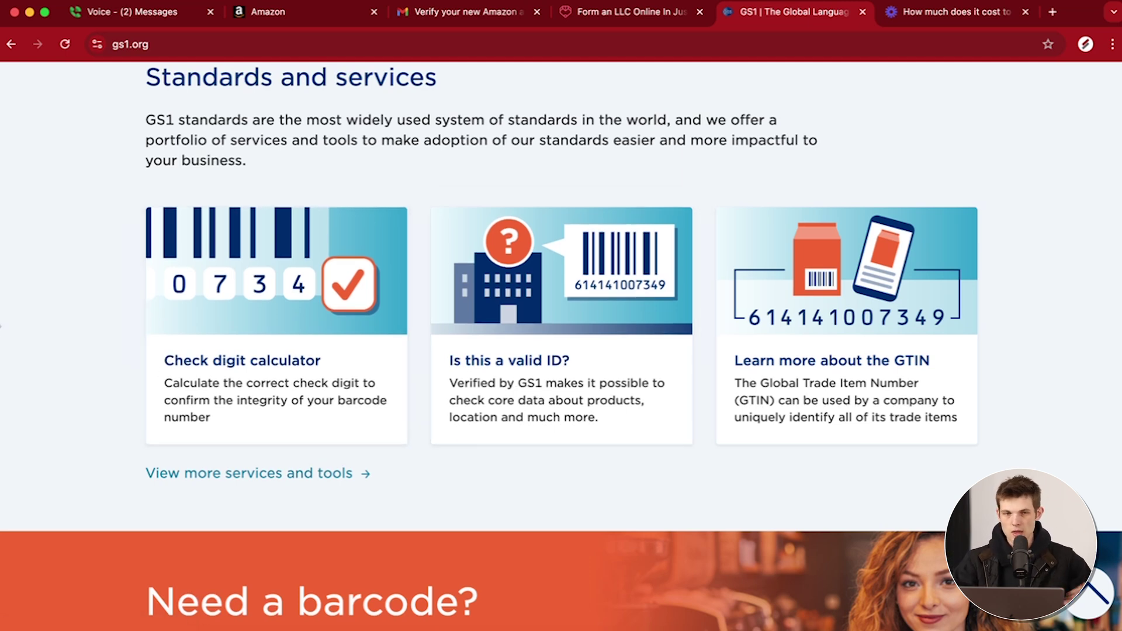
- Back in Amazon Seller Central, answer Yes to diversity certifications, Yes to owning a brand, and No to an active registered trademark
{"action": "left_click", "coordinate": [248, 13]}
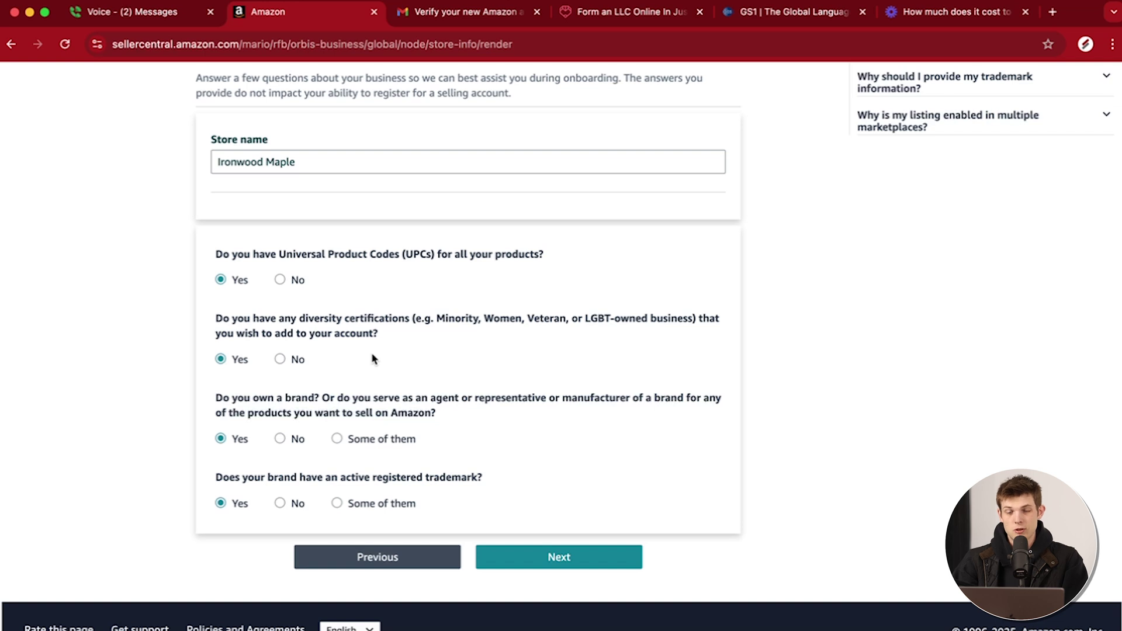
{"action": "left_click", "coordinate": [281, 359]}
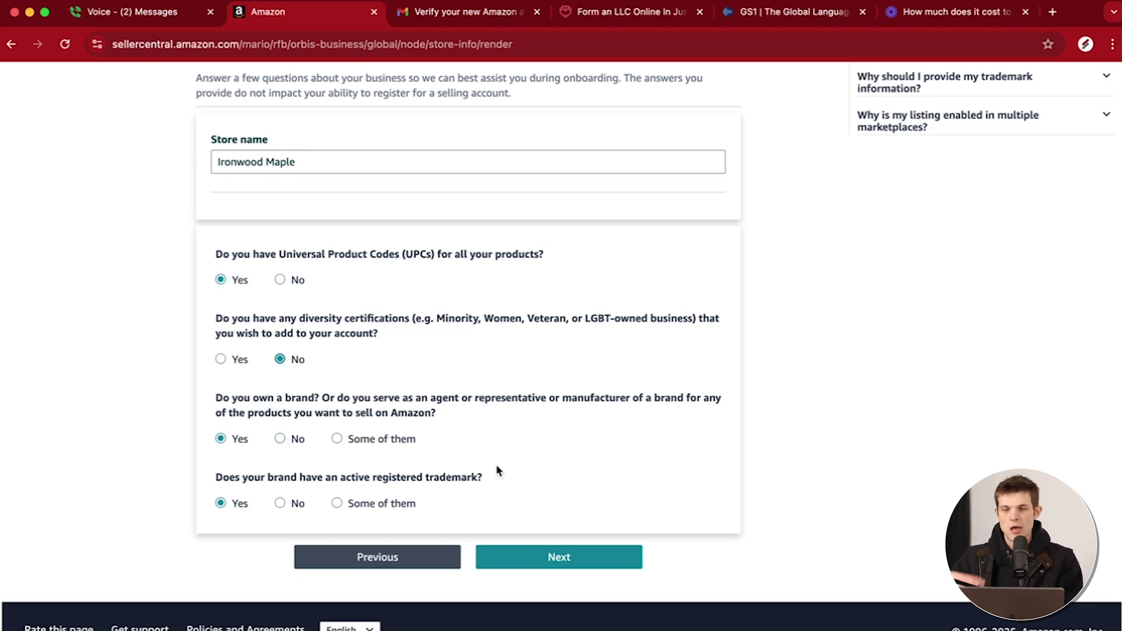
{"action": "left_click", "coordinate": [281, 438]}
{"action": "left_click", "coordinate": [221, 398]}
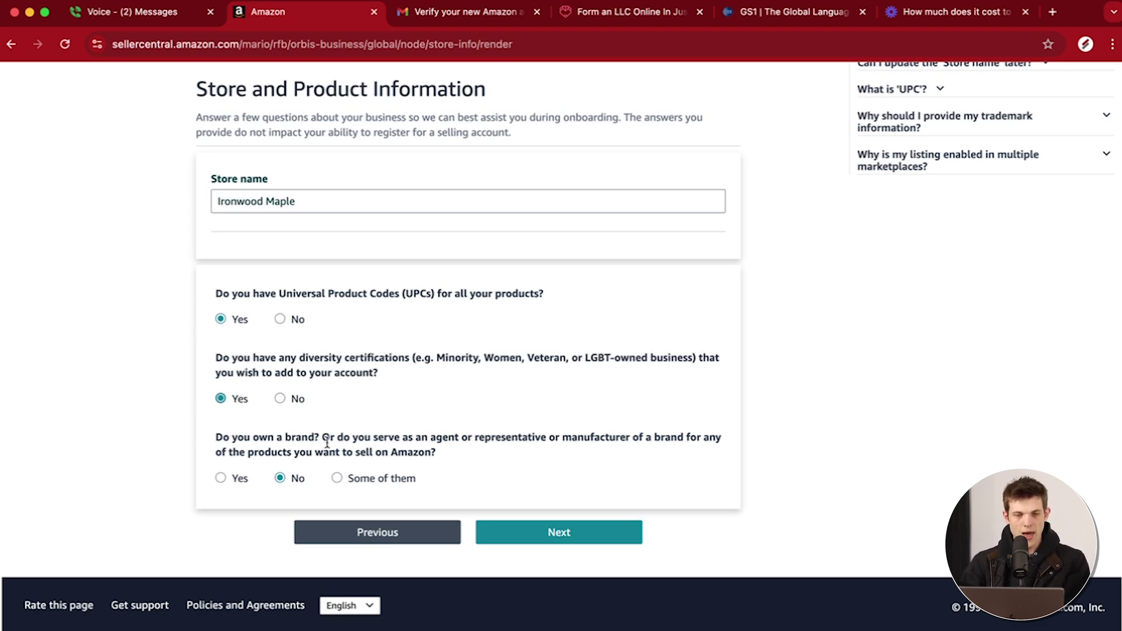
{"action": "left_click", "coordinate": [220, 478]}
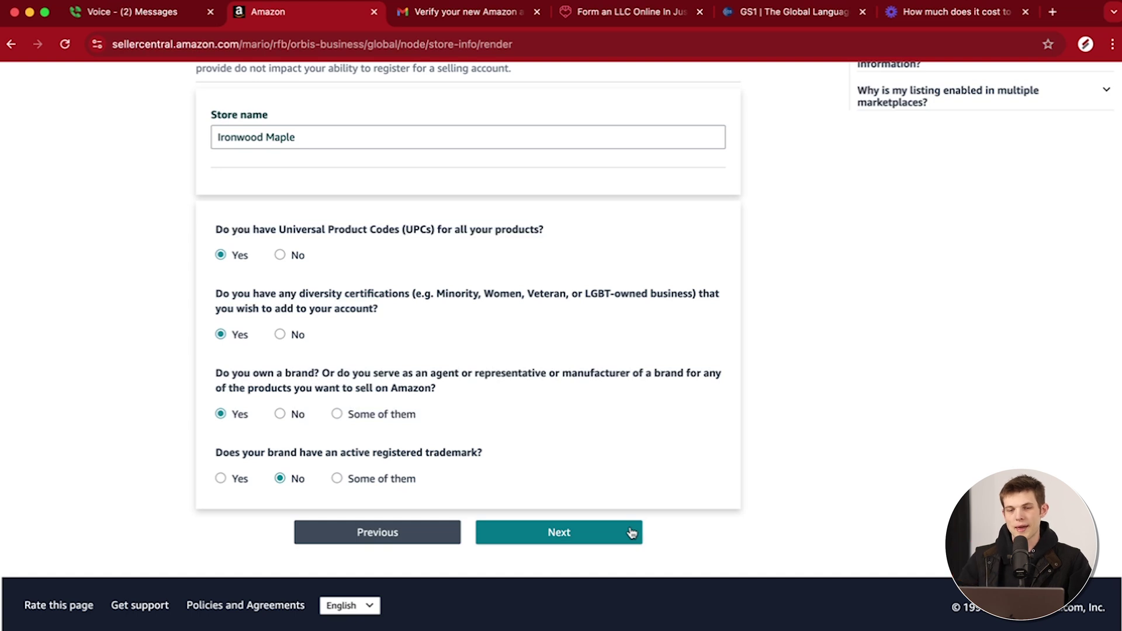